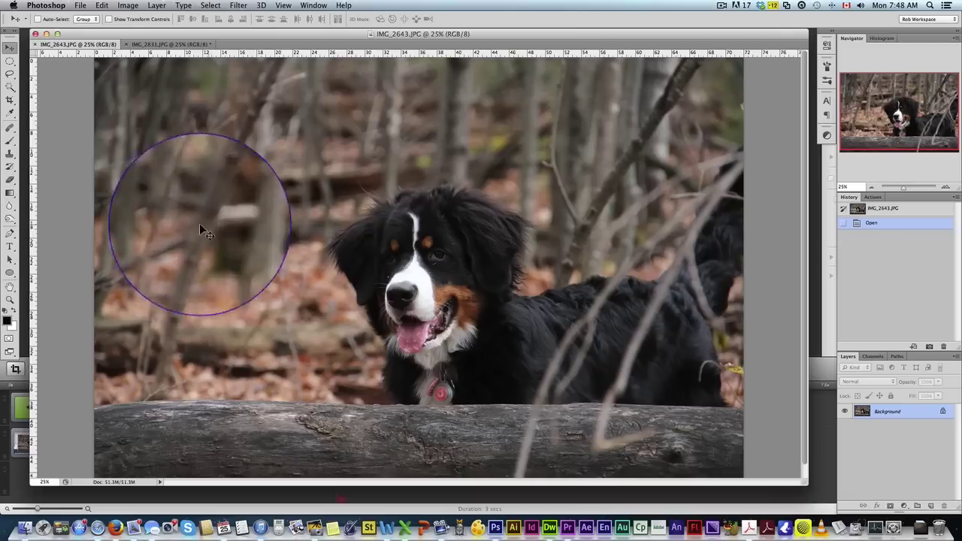
Step: Remove the light specks beside the muzzle and under both of the dog's eyes with the Healing Brush
left_click(13, 300)
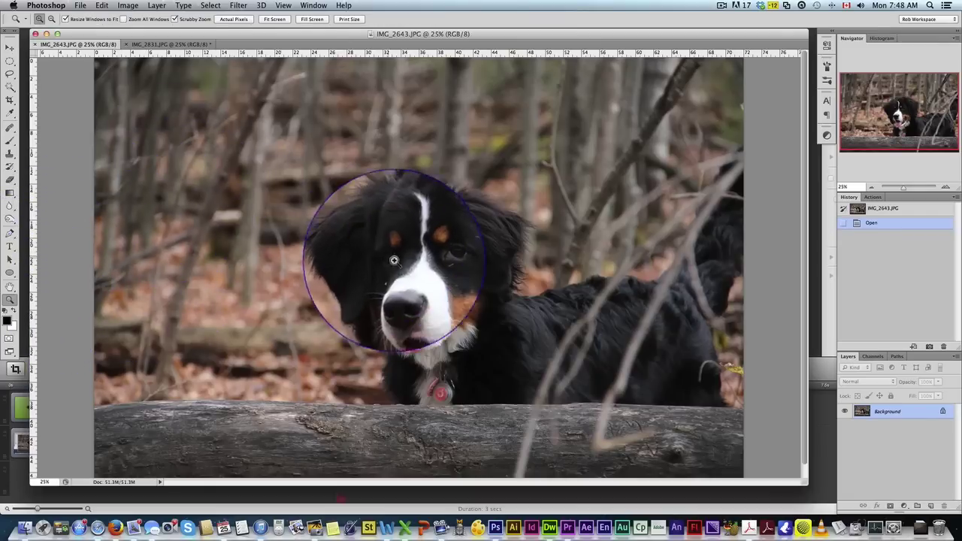
left_click_drag(404, 271, 469, 221)
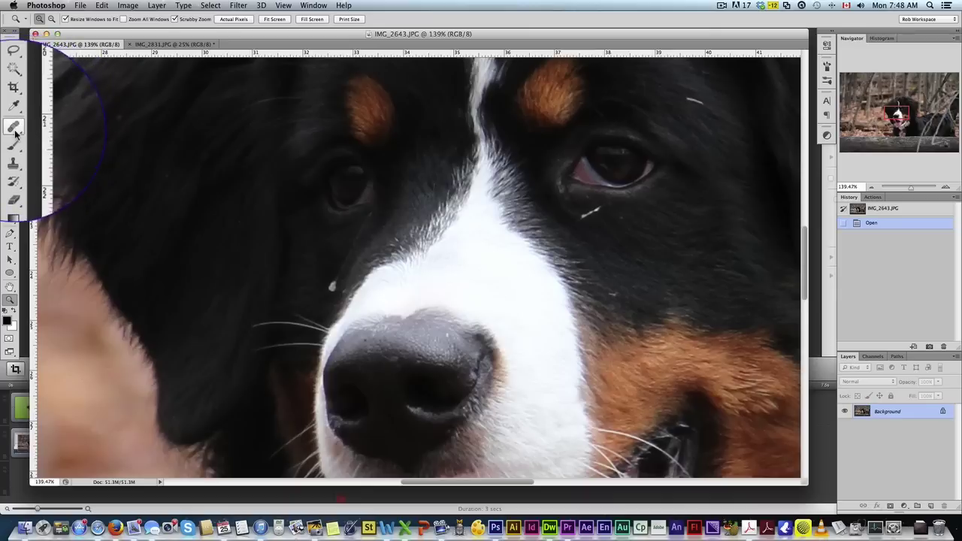
left_click(13, 154)
right_click(21, 157)
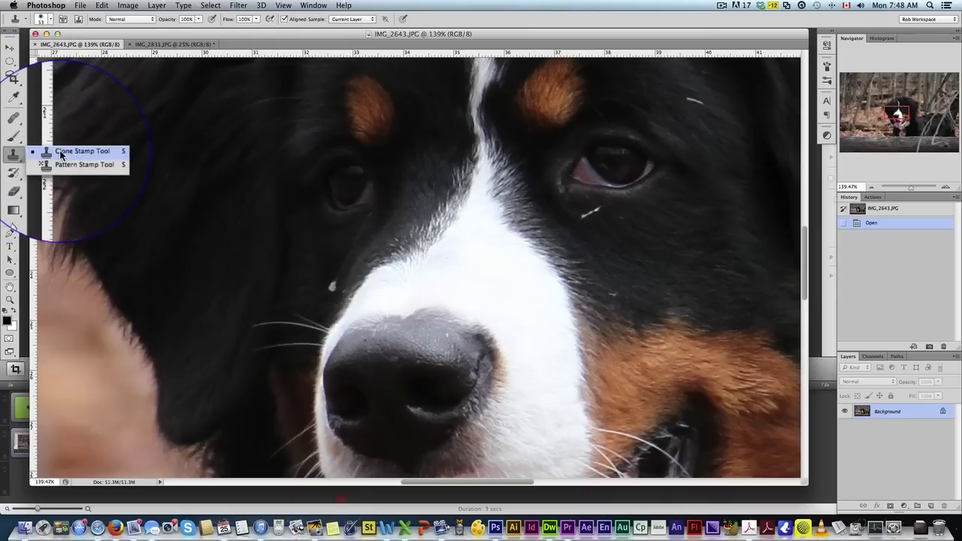
left_click(60, 154)
left_click(14, 126)
right_click(13, 125)
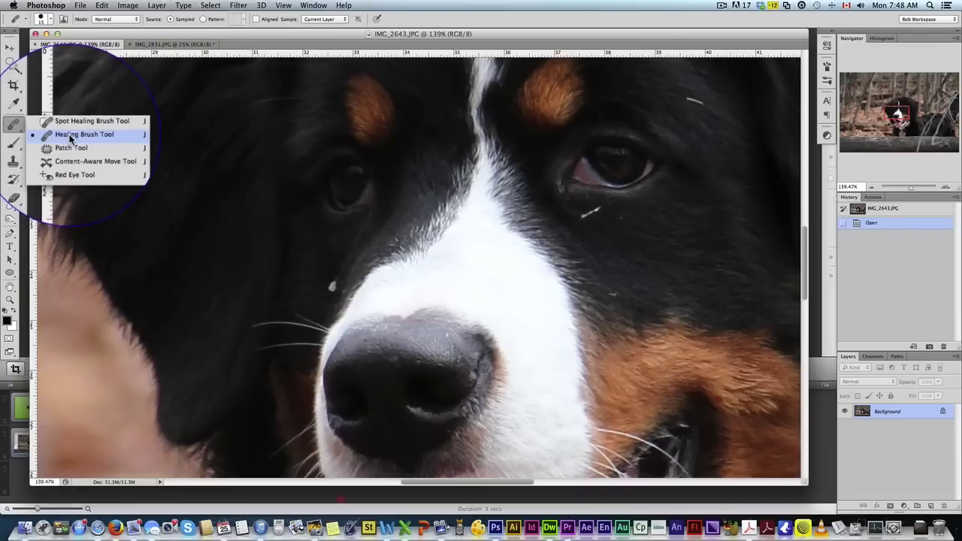
left_click(70, 135)
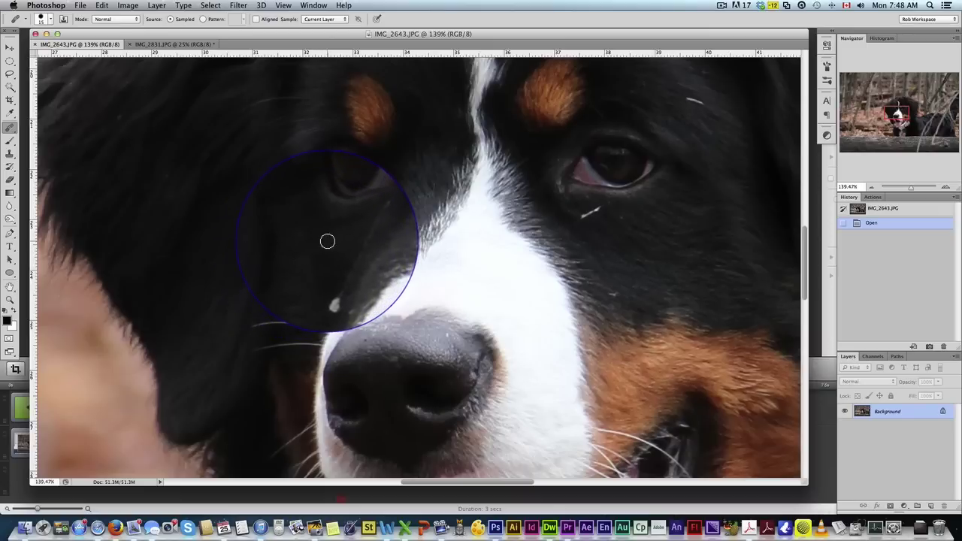
mouse_move(353, 239)
left_mouse_down()
mouse_move(342, 267)
mouse_move(370, 218)
mouse_move(351, 262)
mouse_move(354, 248)
mouse_move(342, 249)
mouse_move(338, 278)
left_mouse_up()
left_click(343, 250, "alt")
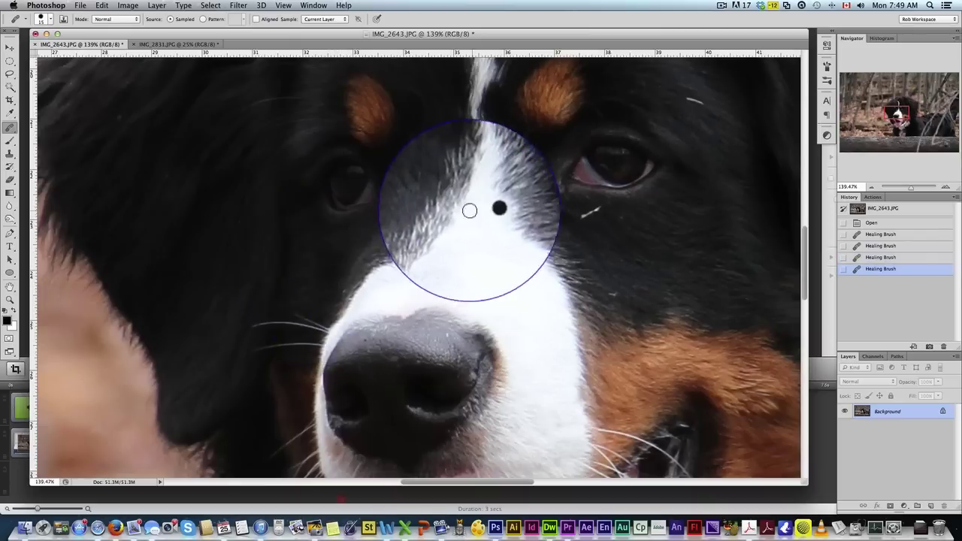
scroll(477, 226, "right", 5)
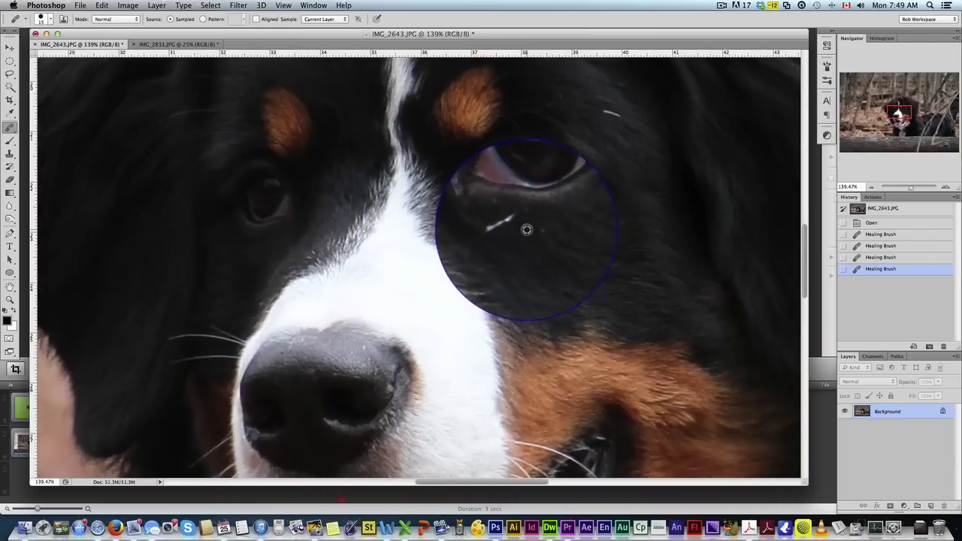
mouse_move(527, 229)
left_mouse_down()
mouse_move(495, 234)
mouse_move(526, 228)
left_mouse_up()
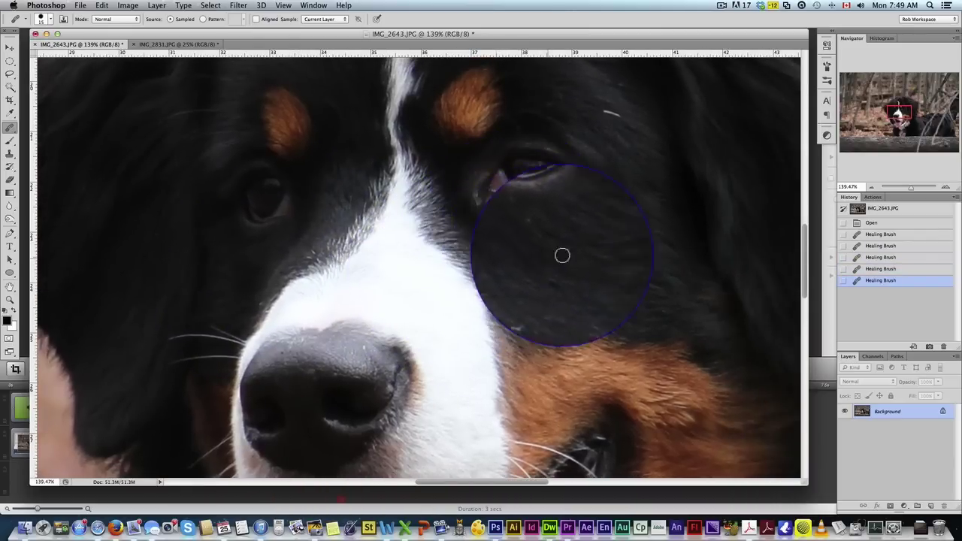
Step: Cover the white streak above the dog's eye with nearby dark fur, using the Clone Stamp at a size of 29 px
scroll(555, 258, "right", 5)
scroll(556, 258, "up", 3)
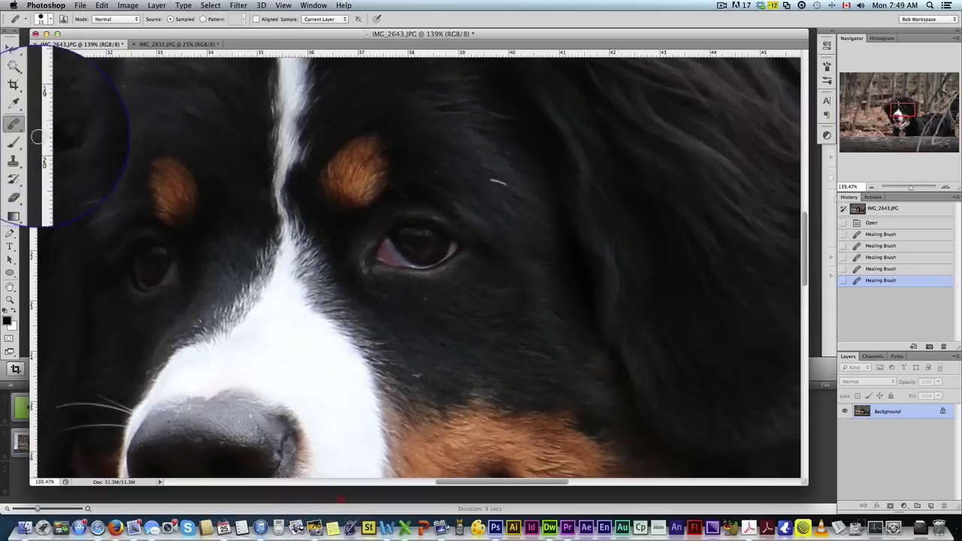
left_click(9, 153)
left_click(75, 149)
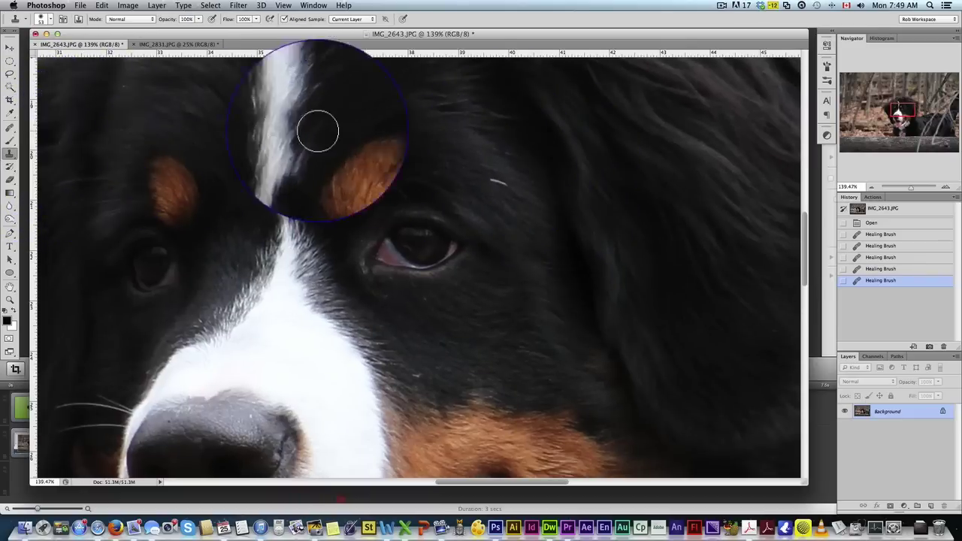
left_click(45, 20)
left_click_drag(58, 72, 42, 70)
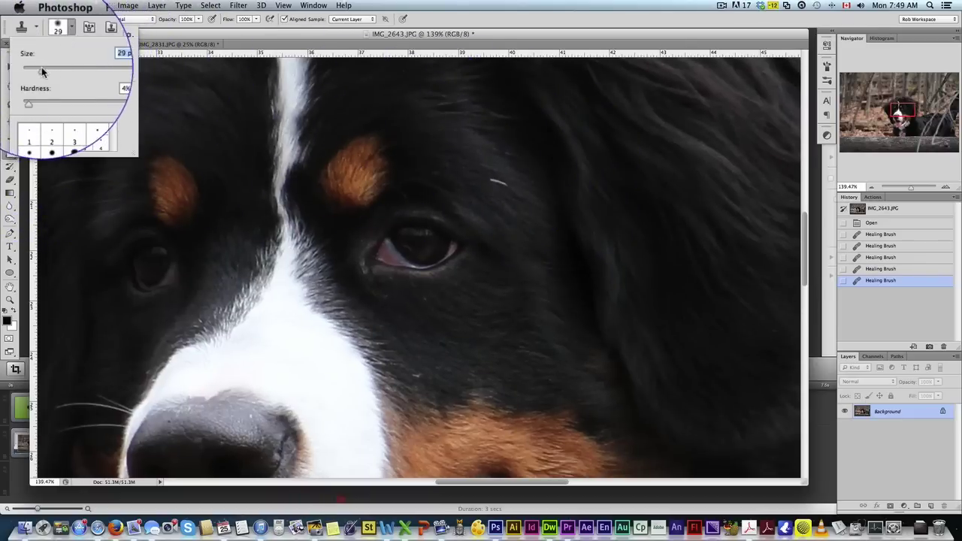
left_click(485, 165)
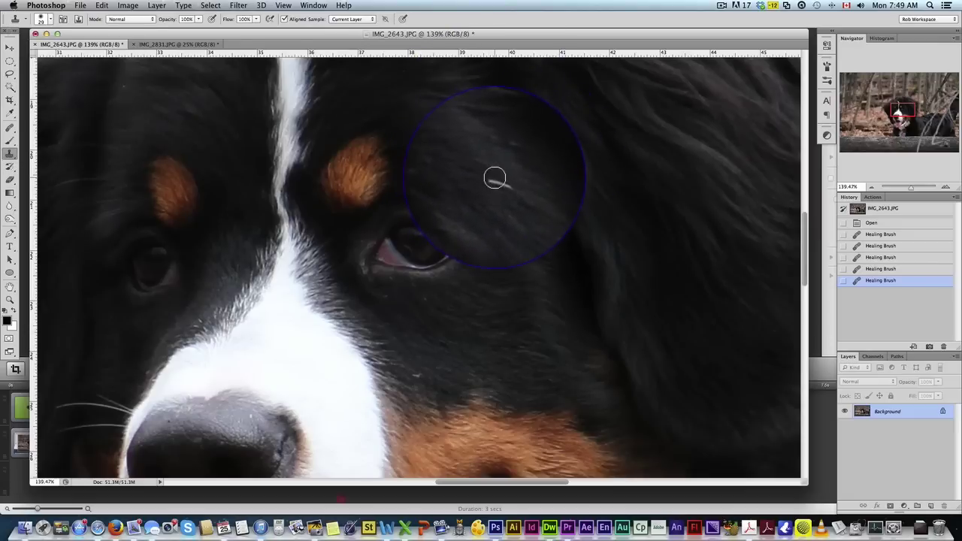
left_click(497, 181)
left_click(490, 181)
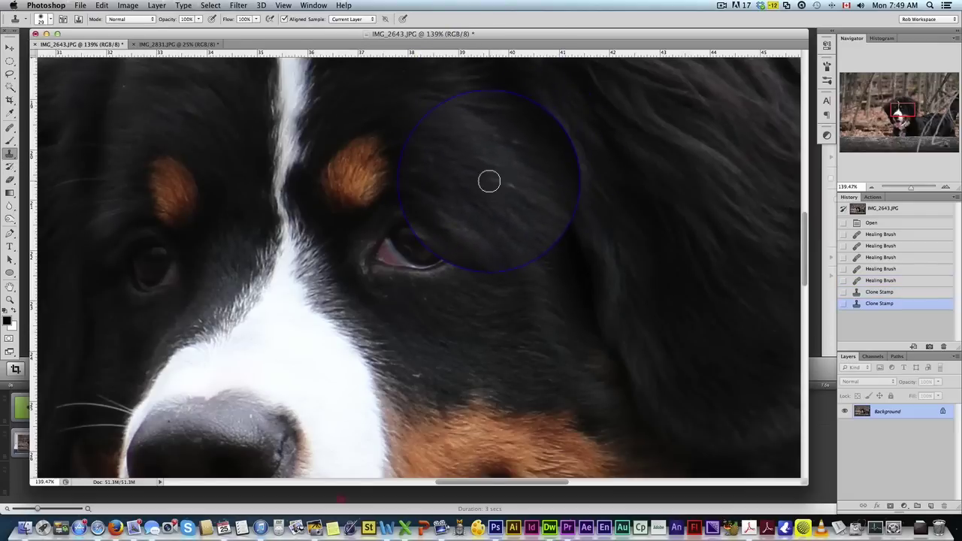
left_click(500, 181)
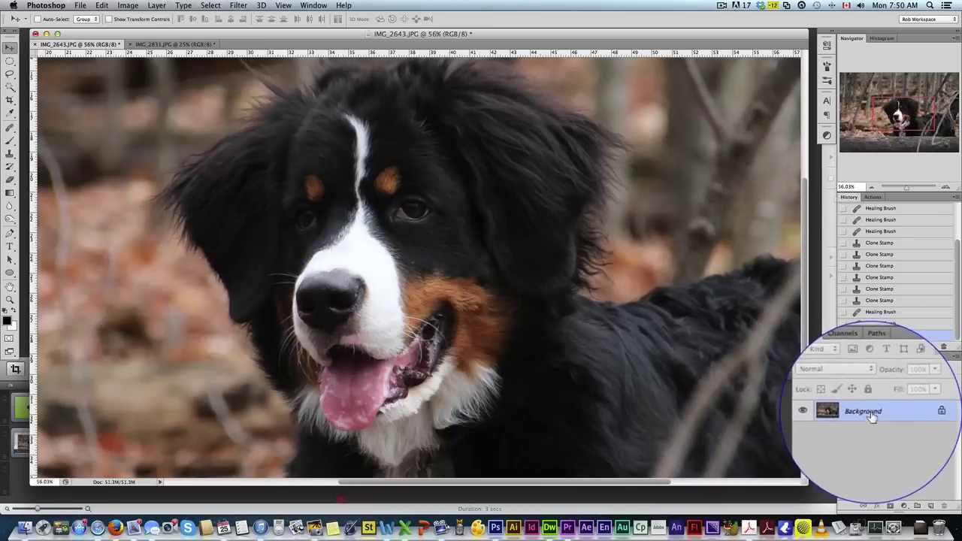
Step: Duplicate the Background layer and apply Unsharp Mask to the copy with Amount 77%, Radius 3.6 pixels and Threshold 0
left_click_drag(895, 414, 923, 489)
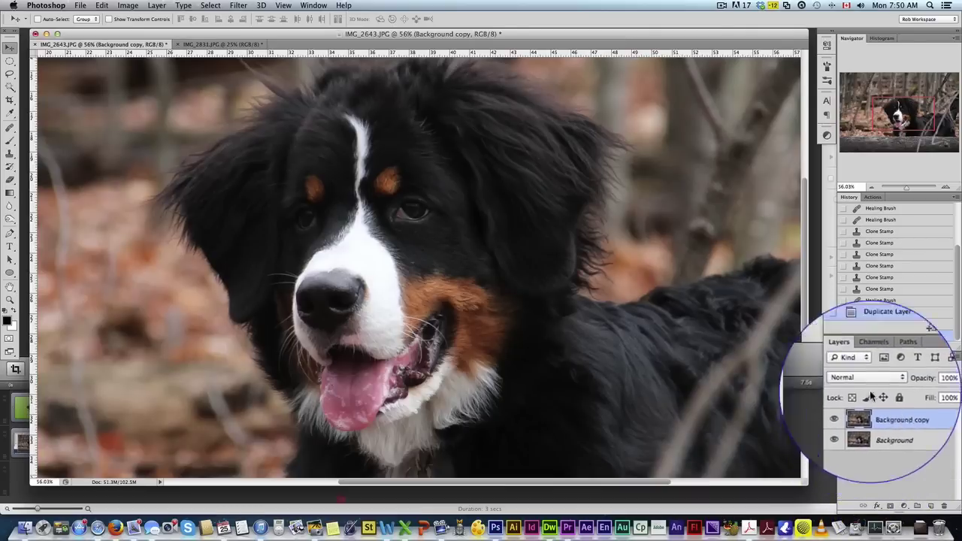
left_click(238, 6)
mouse_move(316, 170)
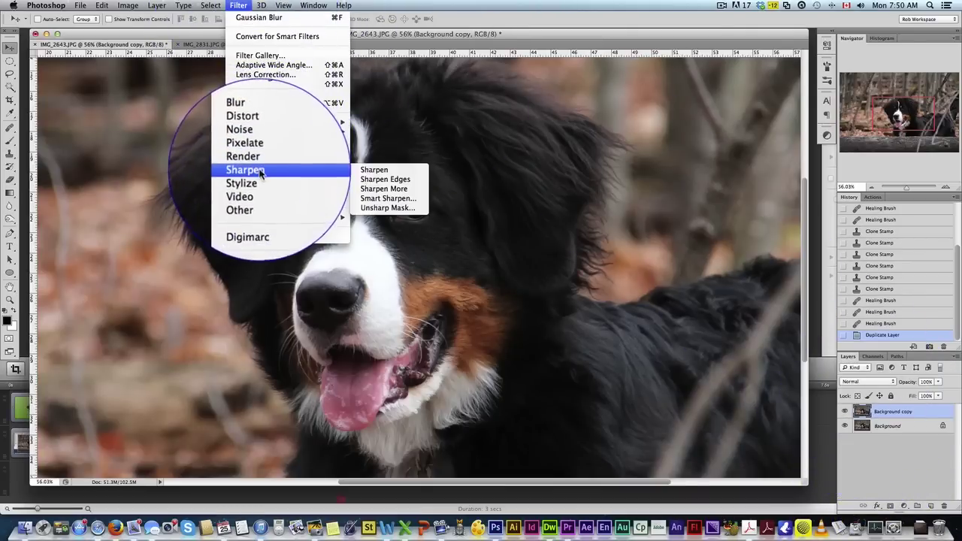
left_click(377, 209)
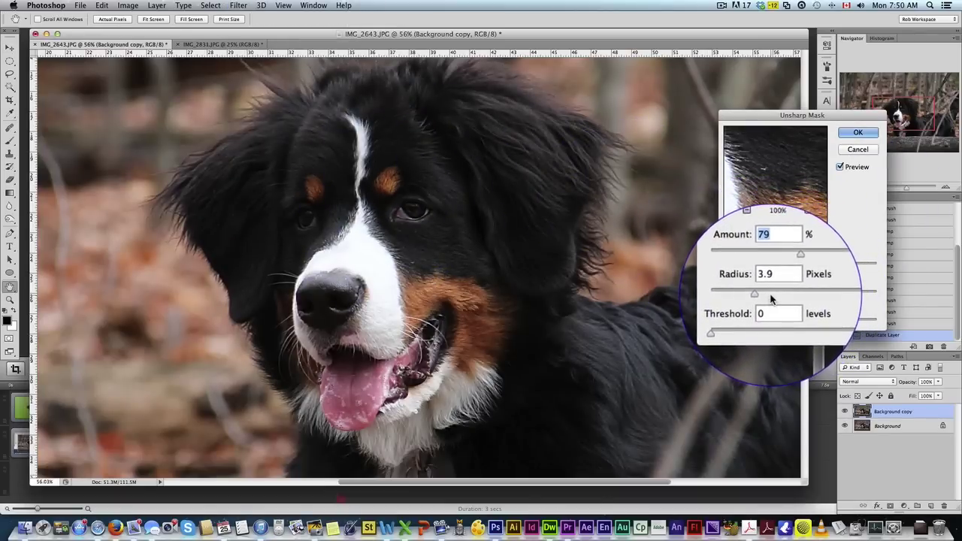
left_click(771, 293)
left_click_drag(806, 269, 818, 266)
mouse_move(767, 297)
left_mouse_down()
mouse_move(795, 288)
mouse_move(763, 292)
left_mouse_up()
left_click_drag(823, 267, 792, 271)
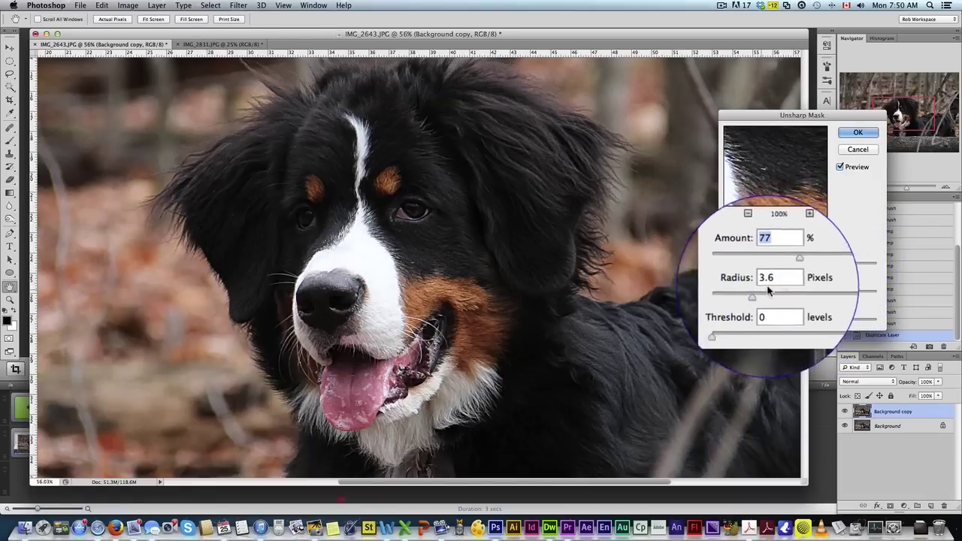
left_click(842, 167)
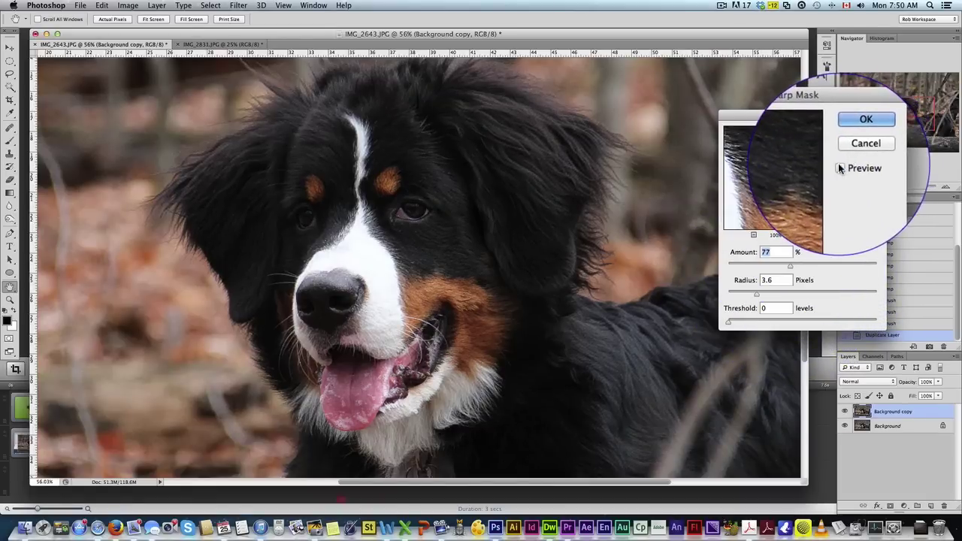
left_click(839, 164)
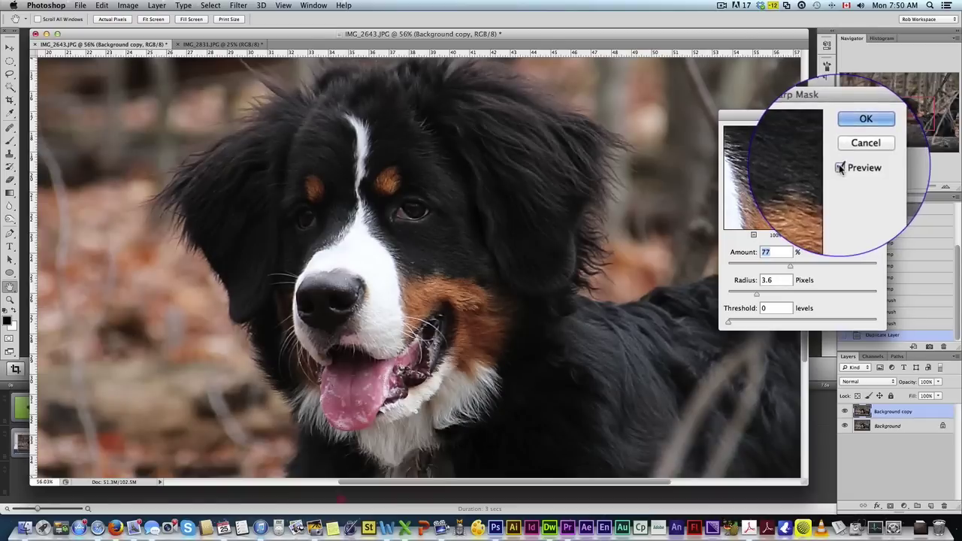
left_click(858, 134)
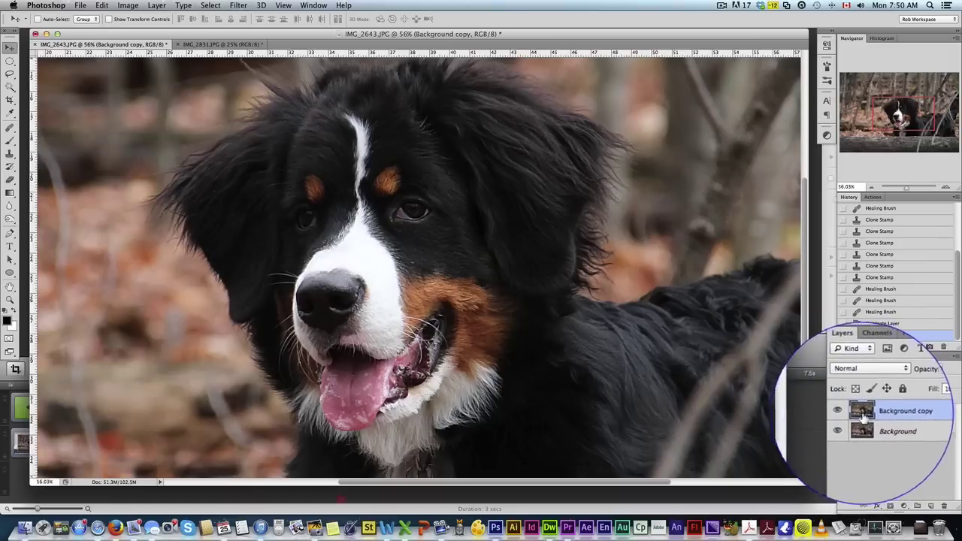
Step: Add a layer mask to the Background copy layer and turn the mask fully black
key("super+f")
left_click(891, 506)
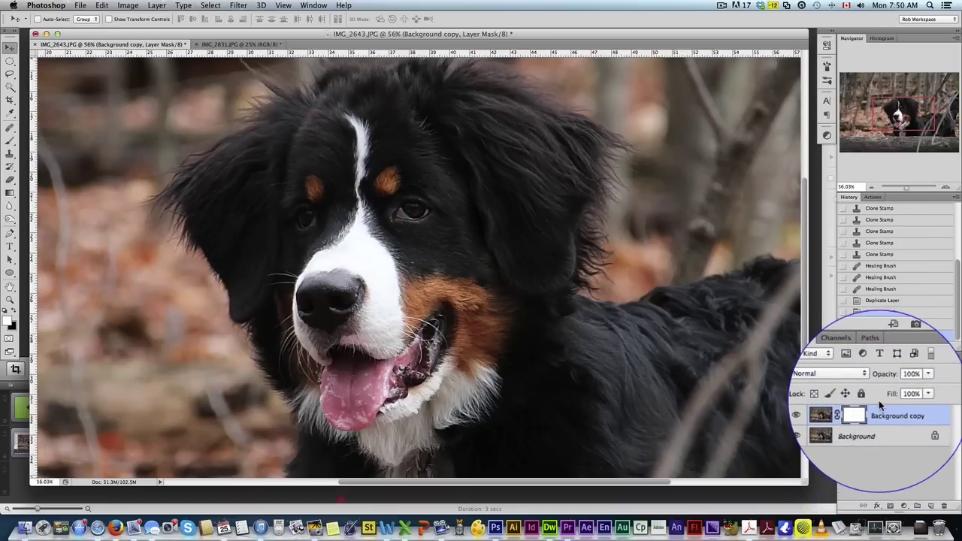
key("super+i")
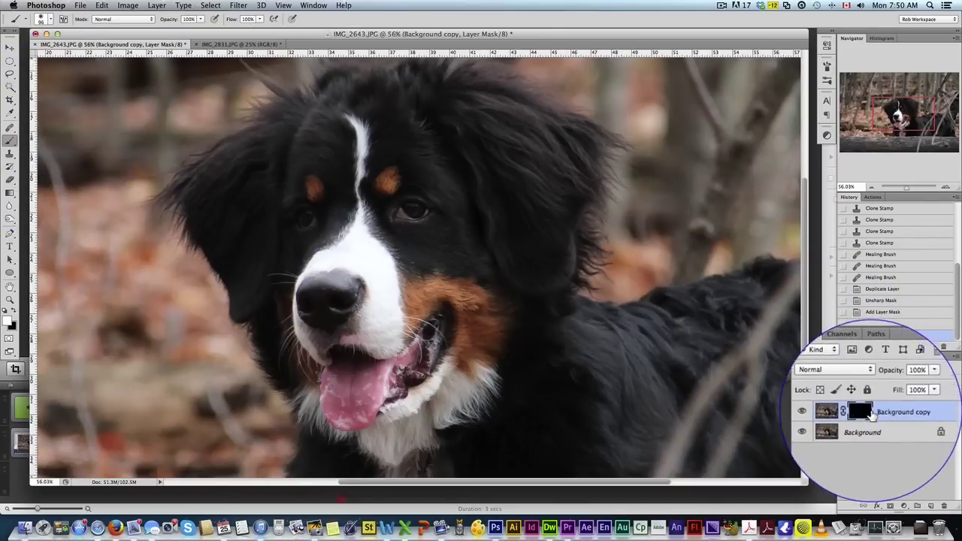
Step: Paint white on the layer mask over the dog's eyes, brow spots, nose and mouth to bring back the sharpening there
scroll(307, 90, "up", 3)
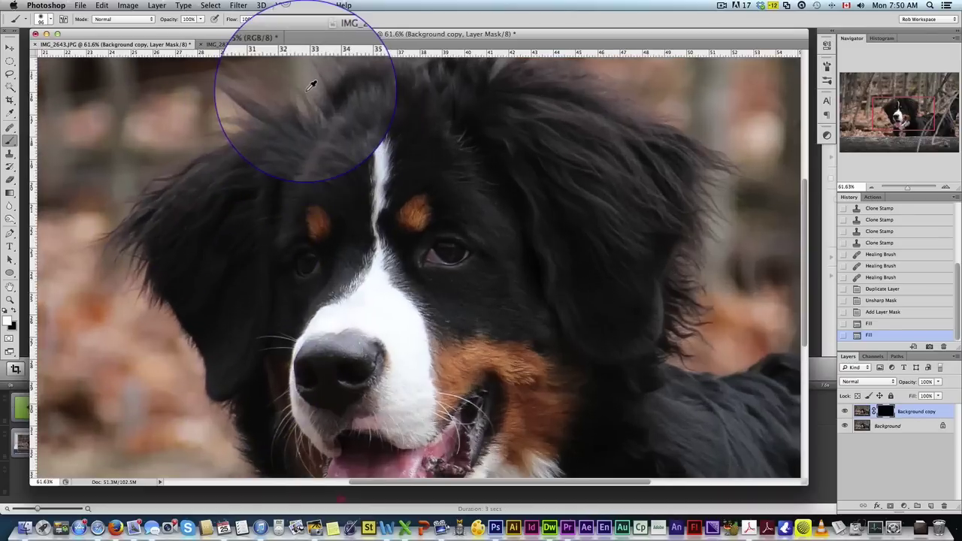
scroll(311, 86, "up", 4)
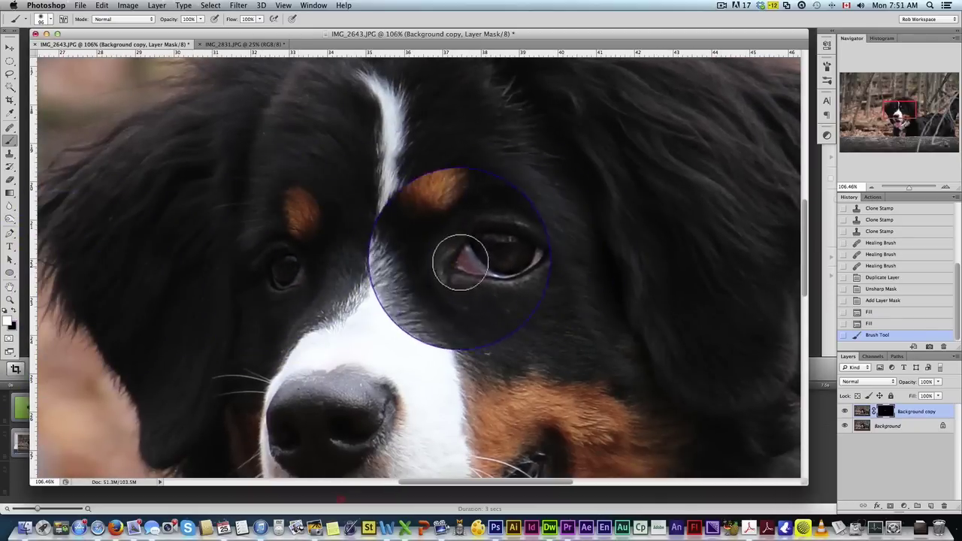
left_click_drag(494, 240, 512, 242)
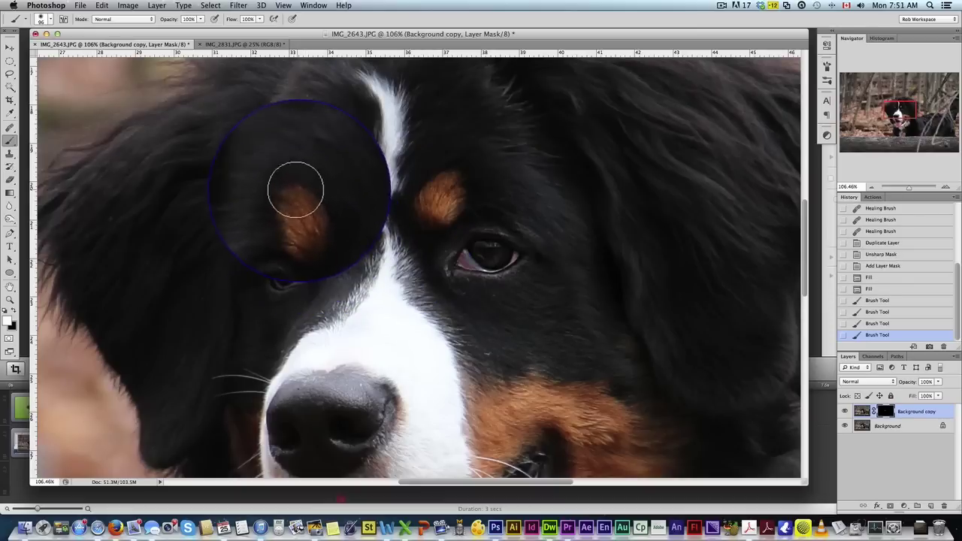
left_click_drag(344, 315, 339, 168)
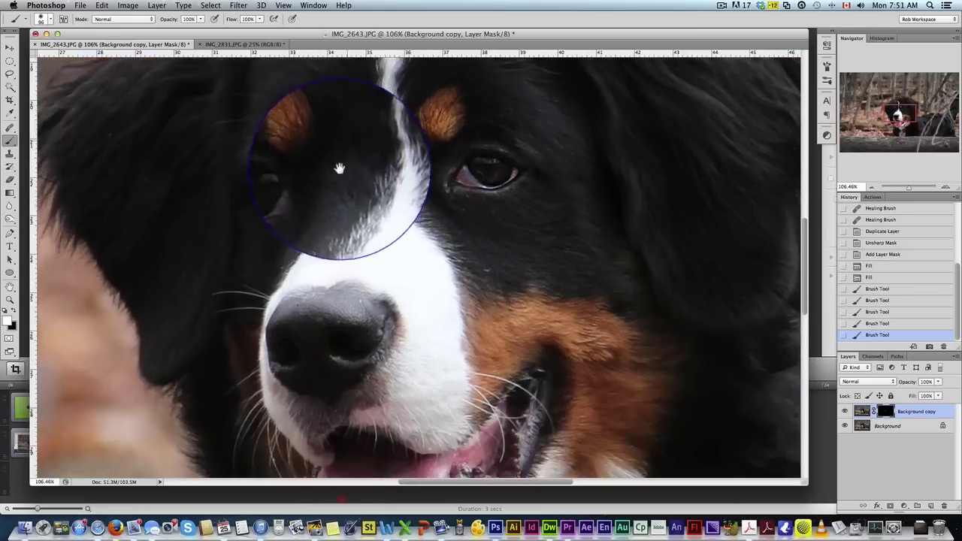
mouse_move(361, 223)
left_mouse_down()
mouse_move(288, 259)
mouse_move(264, 222)
mouse_move(284, 219)
mouse_move(250, 250)
mouse_move(262, 270)
mouse_move(256, 294)
left_mouse_up()
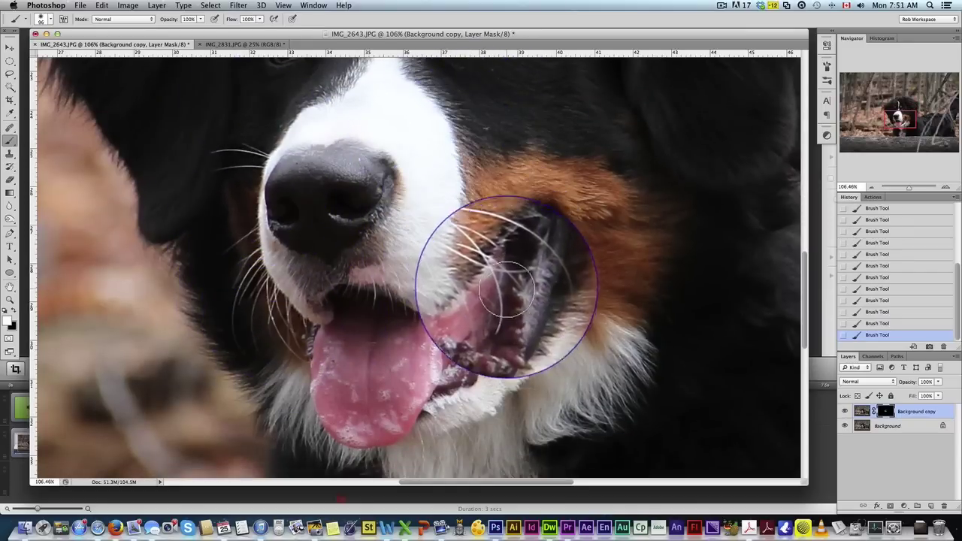
Step: Paint white on the layer mask along the dog's chest fur and the fur edge beneath the ear beside the muzzle to restore sharpening
scroll(344, 301, "down", 10)
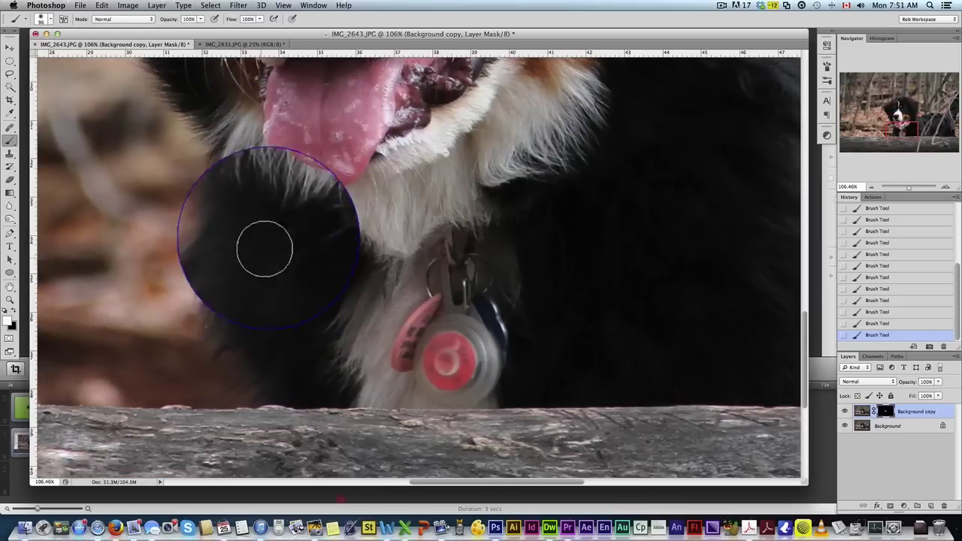
left_click_drag(209, 252, 197, 281)
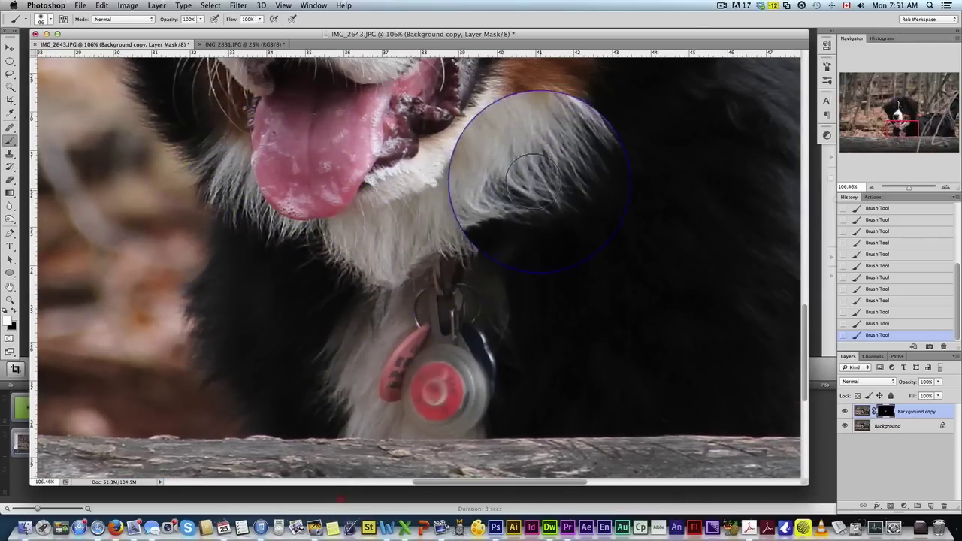
mouse_move(211, 266)
left_mouse_down()
mouse_move(368, 273)
mouse_move(409, 308)
left_mouse_up()
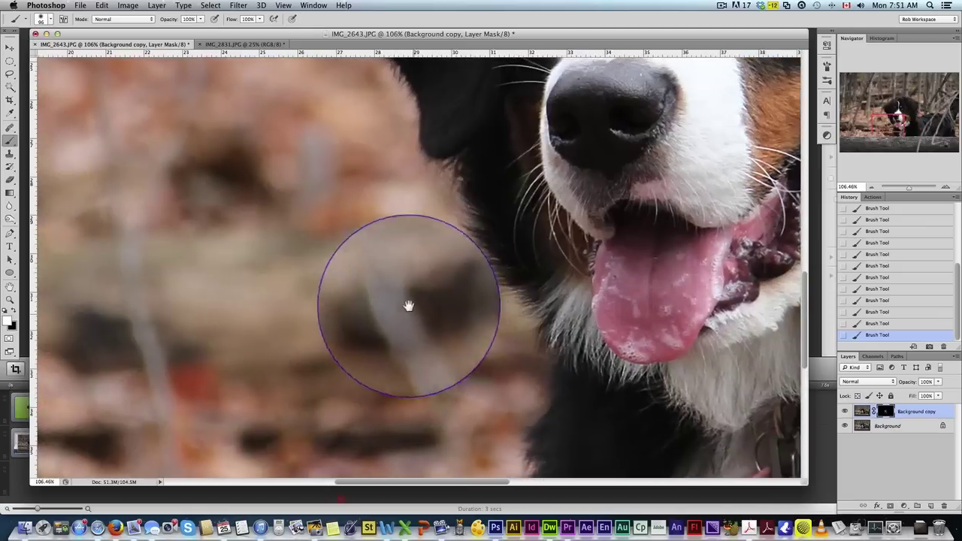
left_click_drag(499, 299, 440, 211)
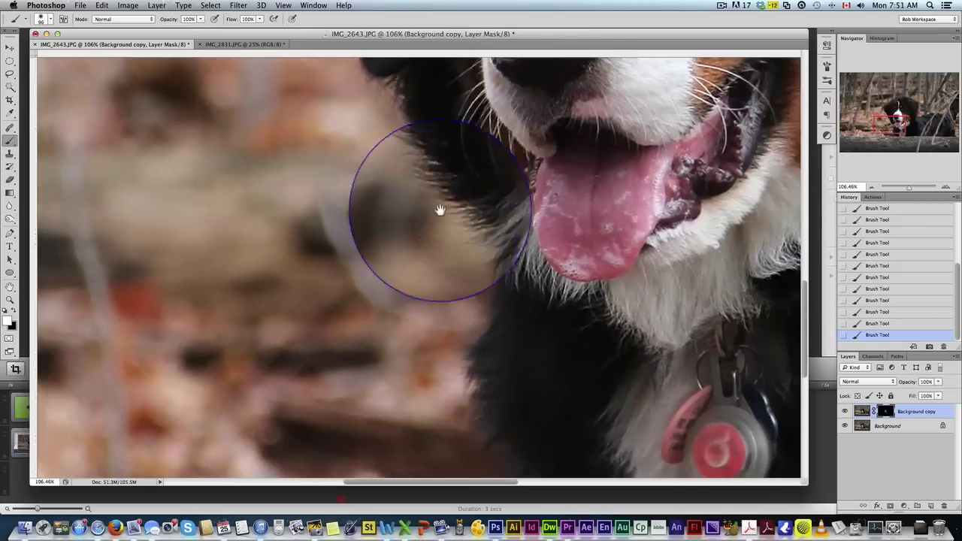
left_click_drag(514, 174, 390, 360)
left_click_drag(214, 219, 261, 277)
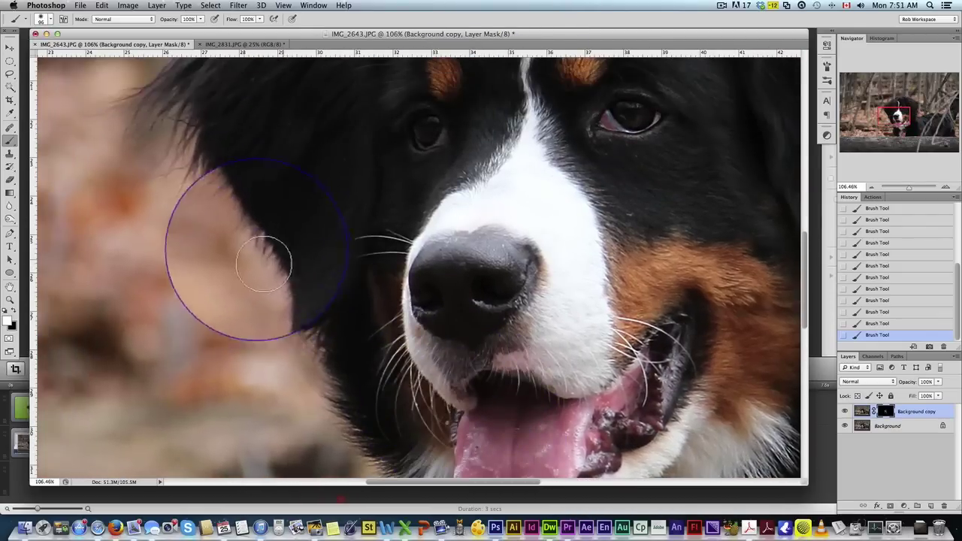
Step: Paint white on the layer mask over both ears and the fur along the top of the dog's head
mouse_move(397, 155)
left_mouse_down()
mouse_move(307, 222)
mouse_move(318, 256)
left_mouse_up()
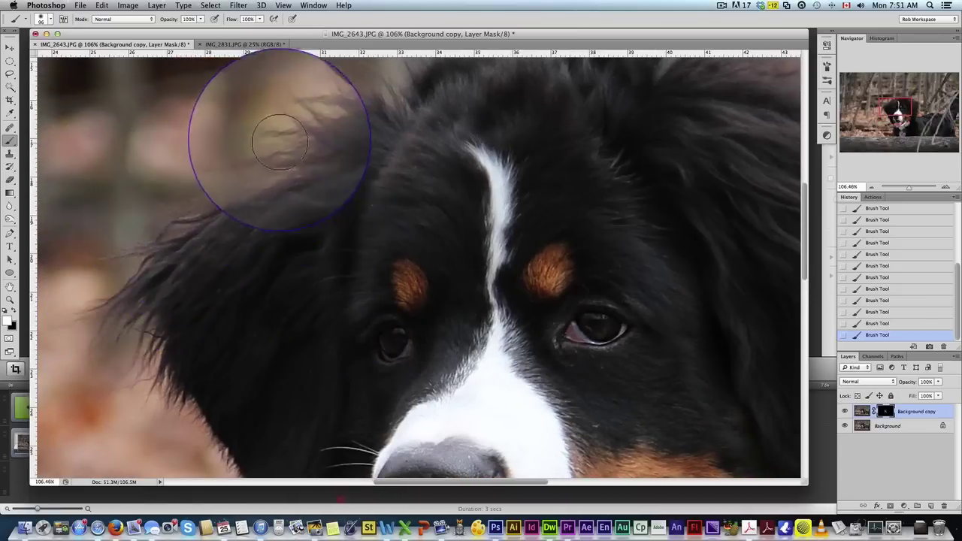
mouse_move(440, 140)
left_mouse_down()
mouse_move(414, 228)
mouse_move(421, 256)
left_mouse_up()
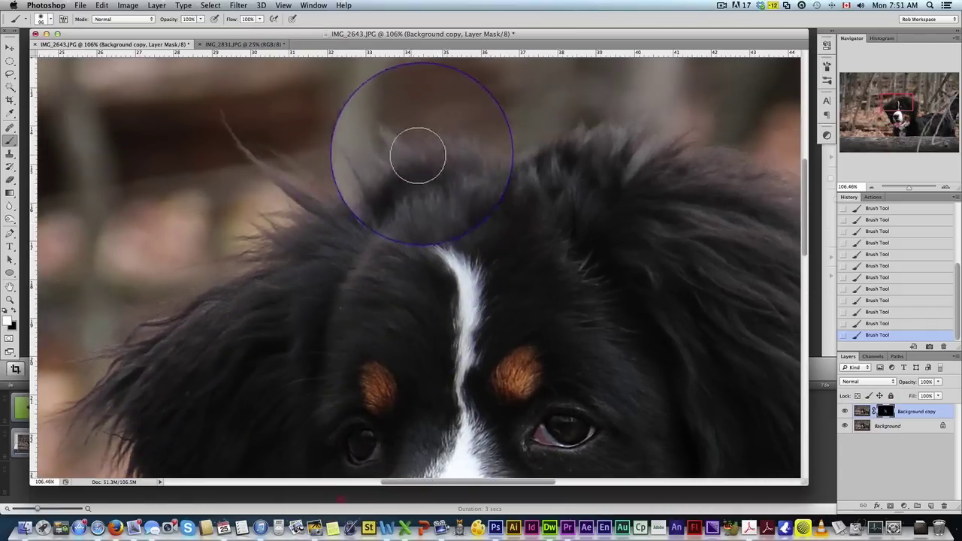
left_click_drag(662, 193, 446, 195)
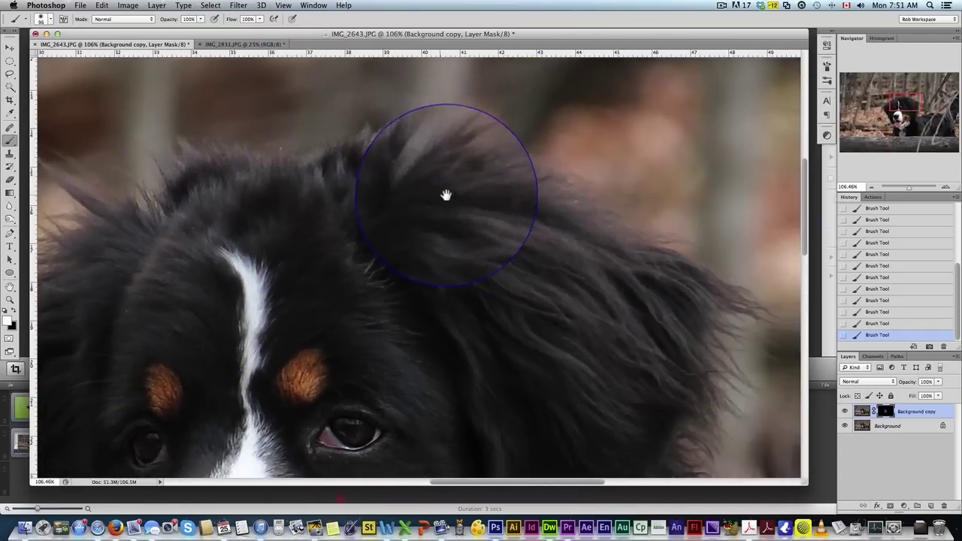
left_click_drag(553, 253, 461, 167)
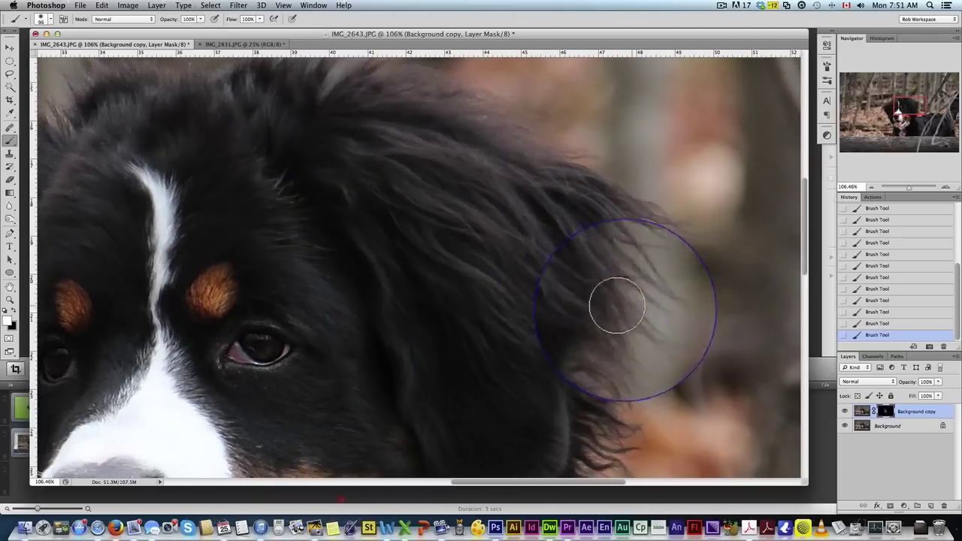
key("super+0")
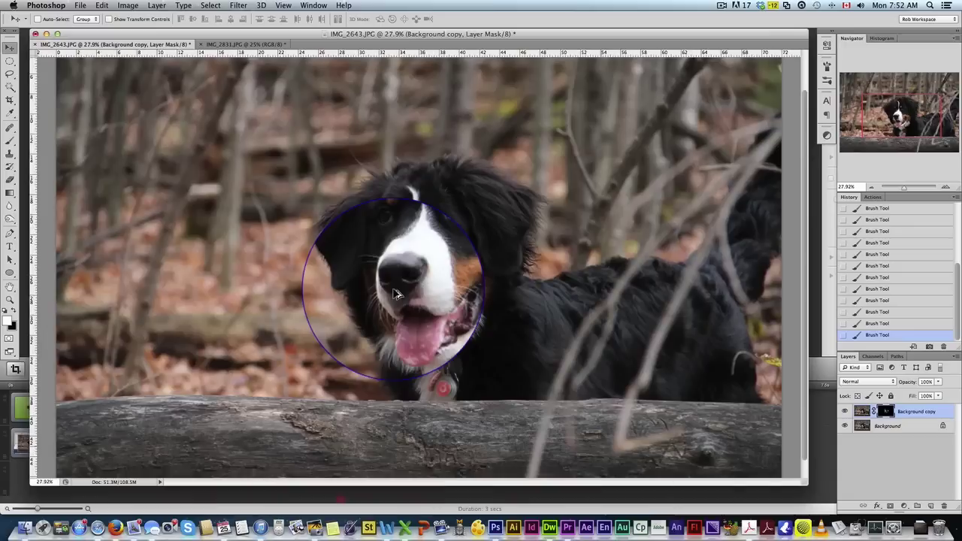
scroll(394, 290, "down", 3)
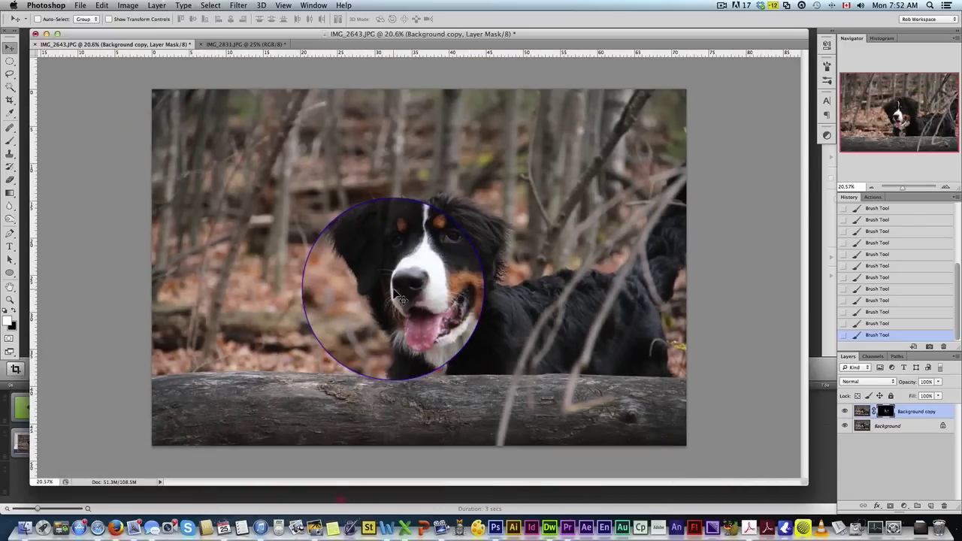
Step: Add a Photo Filter adjustment layer using Warming Filter (85) with a density of 71%
left_click(881, 491)
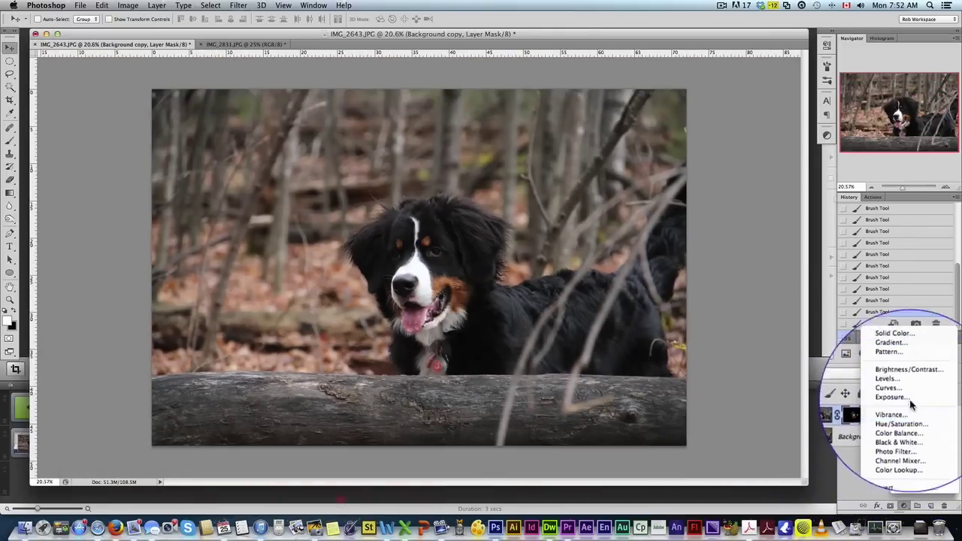
left_click(897, 437)
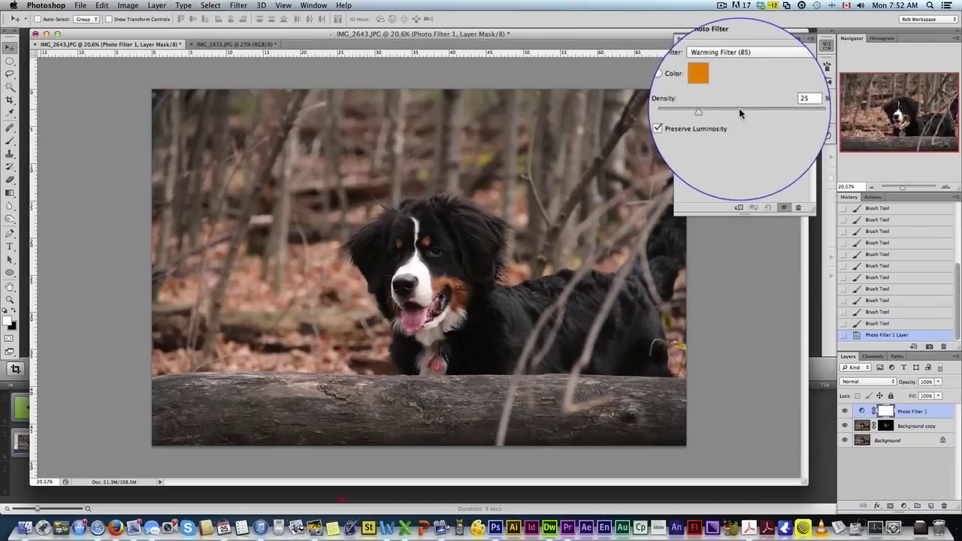
mouse_move(766, 111)
left_mouse_down()
mouse_move(756, 111)
mouse_move(771, 112)
left_mouse_up()
Step: Set the Photo Filter layer's blending mode to Overlay and its opacity to 67%
left_click(868, 381)
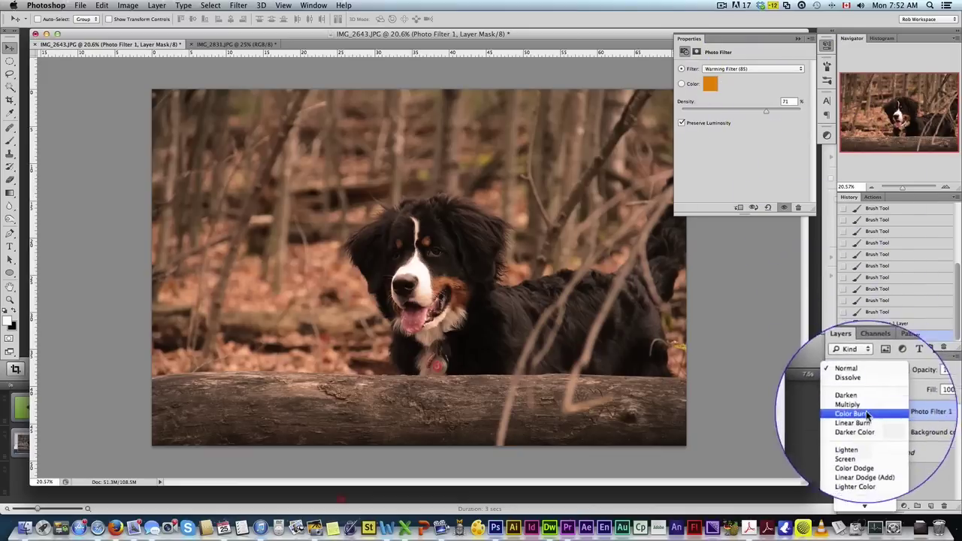
scroll(864, 449, "down", 2)
left_click(864, 449)
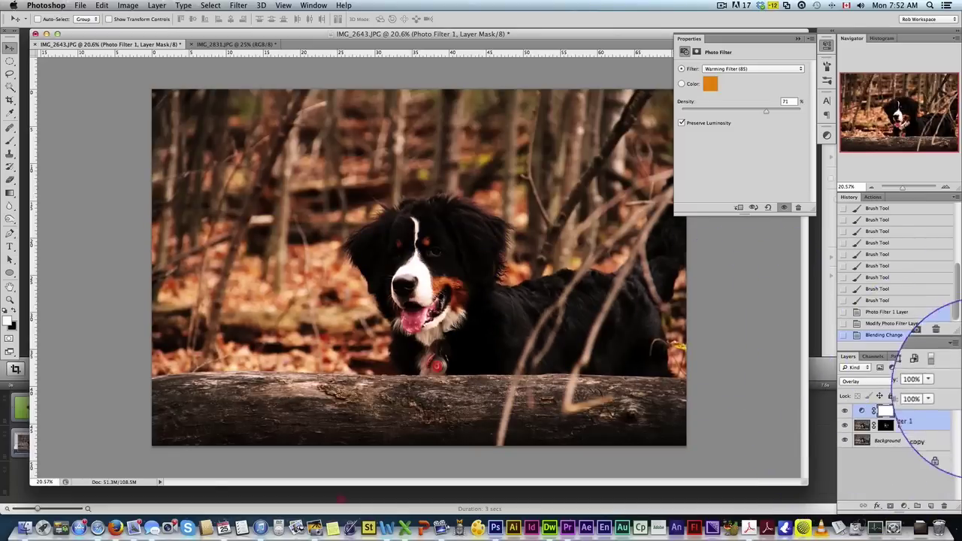
left_click_drag(914, 391, 910, 394)
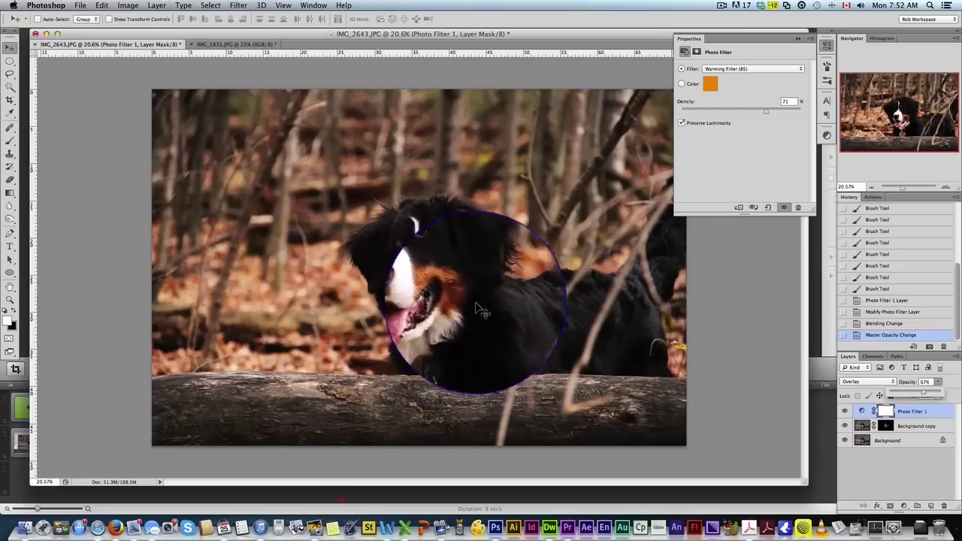
Step: Paint black on the Photo Filter mask over the dog's face and chest with a 363 px brush at 36% opacity
left_click(876, 413)
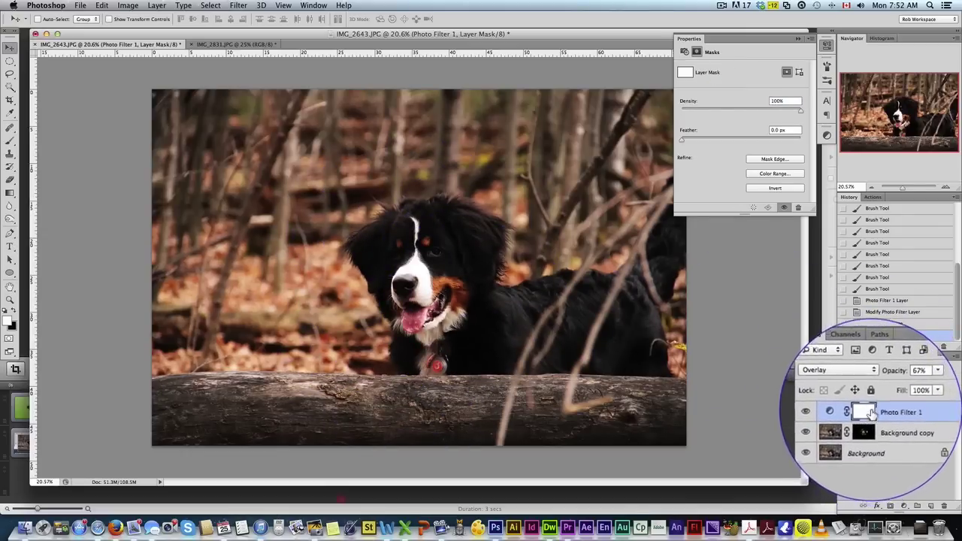
left_click(10, 140)
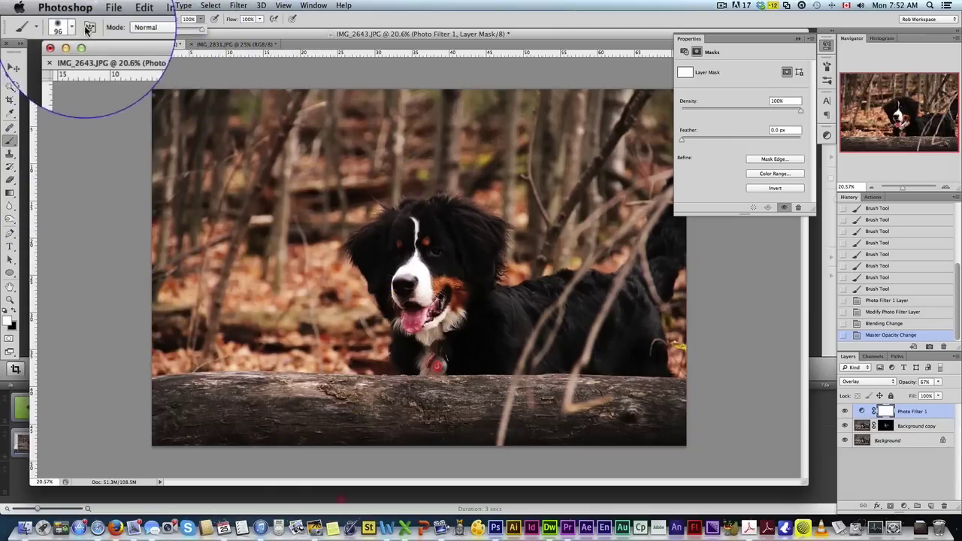
left_click(71, 28)
left_click_drag(82, 69, 95, 72)
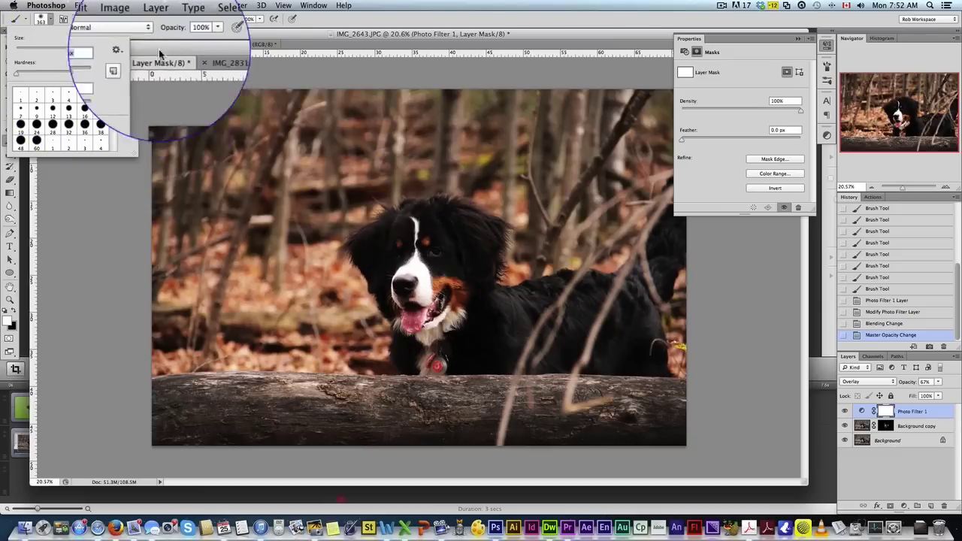
left_click(200, 23)
left_click_drag(201, 40, 168, 39)
left_click(19, 311)
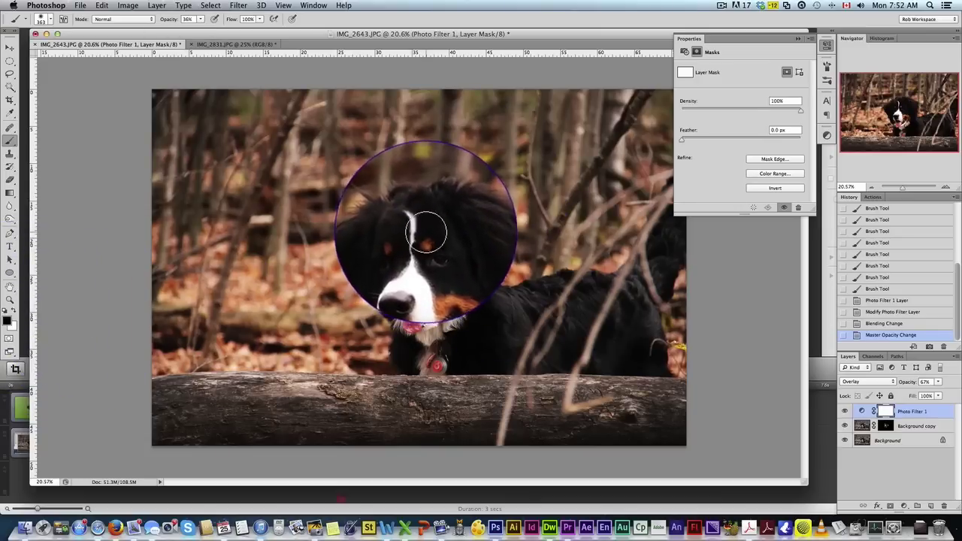
mouse_move(403, 237)
left_mouse_down()
mouse_move(381, 257)
mouse_move(412, 290)
mouse_move(431, 243)
left_mouse_up()
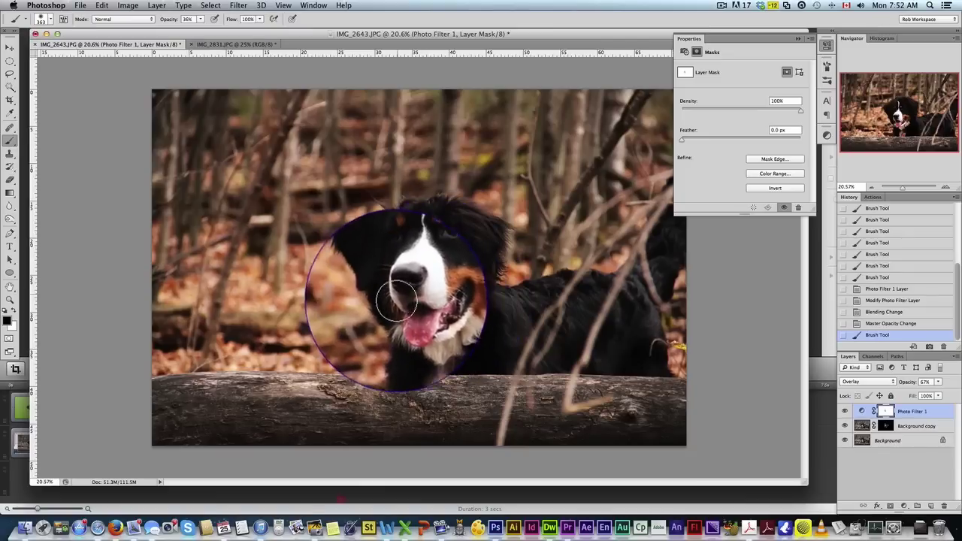
mouse_move(469, 356)
left_mouse_down()
mouse_move(419, 367)
mouse_move(474, 361)
left_mouse_up()
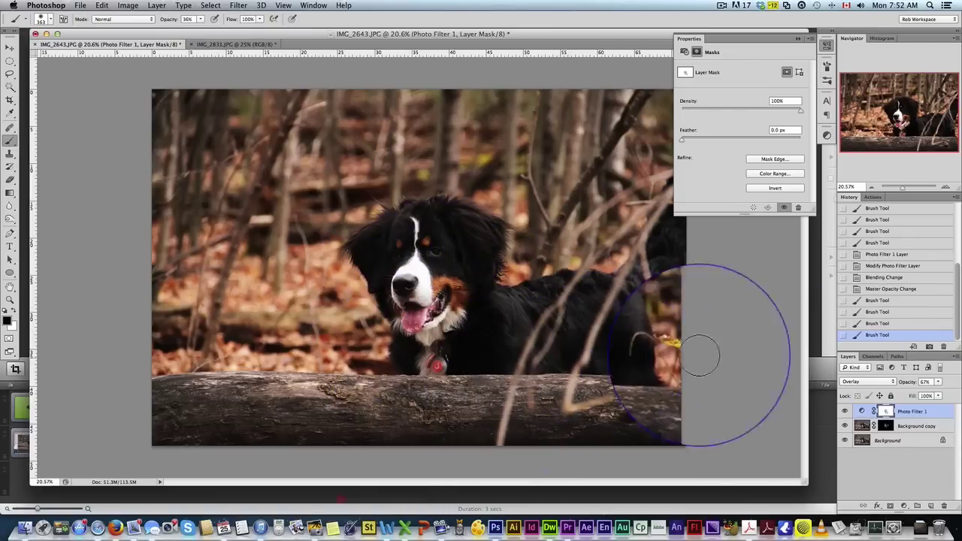
Step: Inspect the Photo Filter layer mask on its own, return to the image and collapse the adjustment settings
left_click(871, 413, "alt")
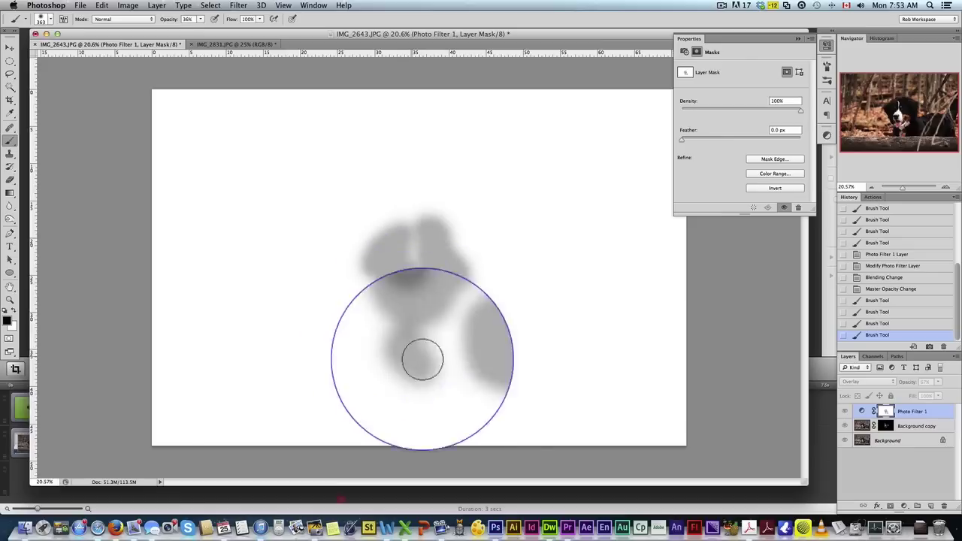
left_click(862, 414)
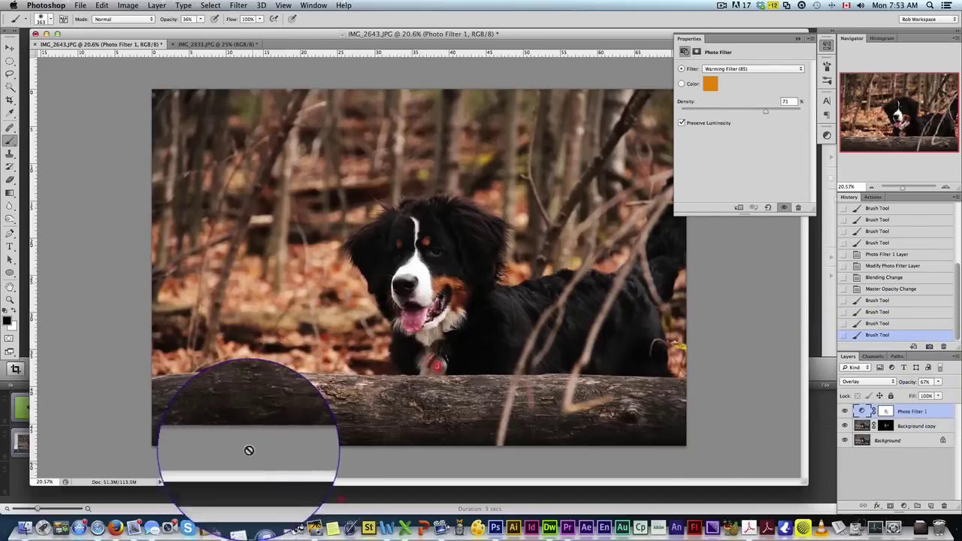
key("v")
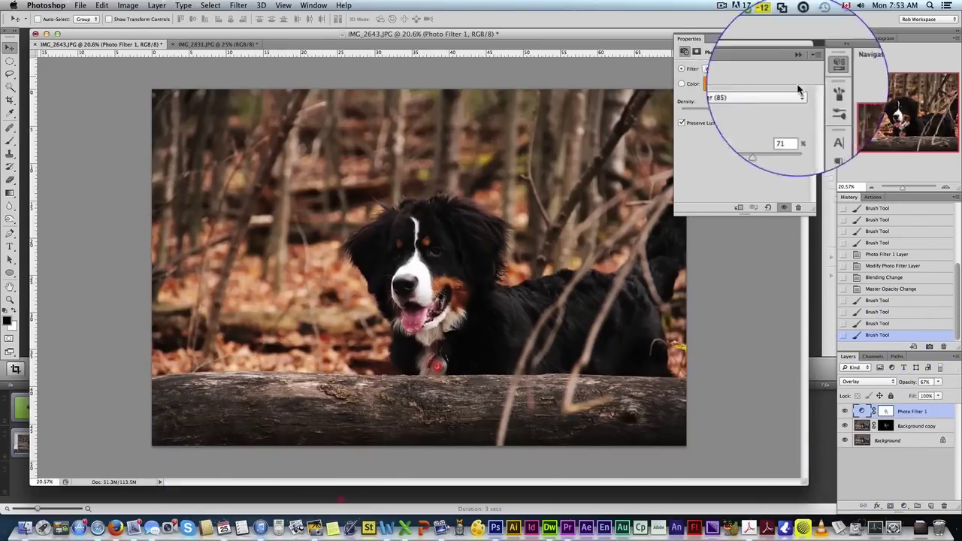
left_click(690, 39)
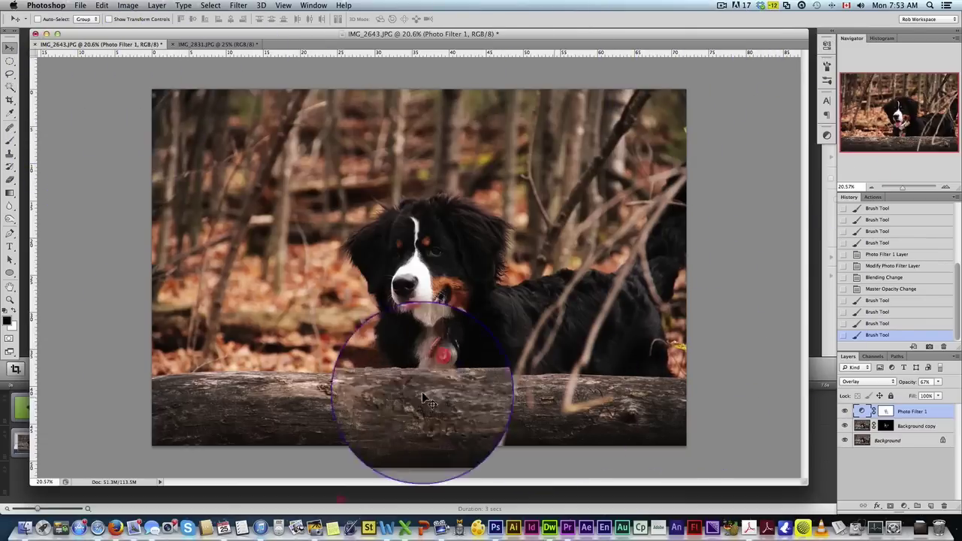
Step: Draw a black ellipse extending past the photo's sides and scale it to 97.20% width and 111.50% height, centred over the image
left_click(10, 274)
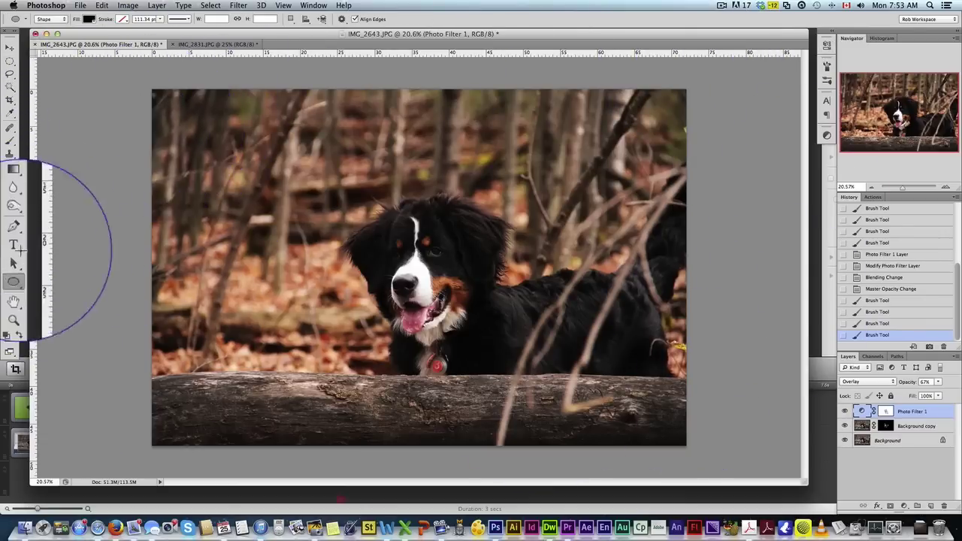
left_click_drag(95, 99, 739, 444)
key("ctrl+t")
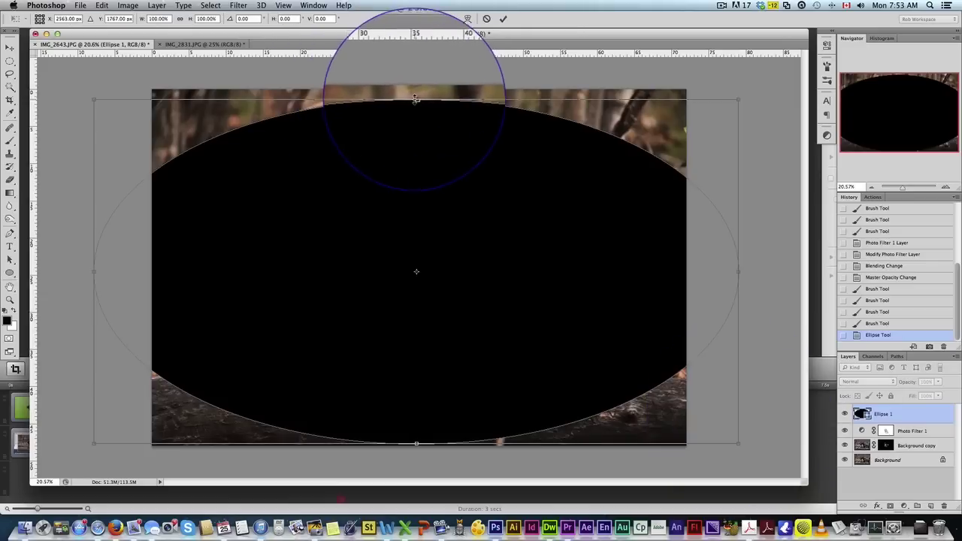
left_click_drag(417, 98, 417, 71)
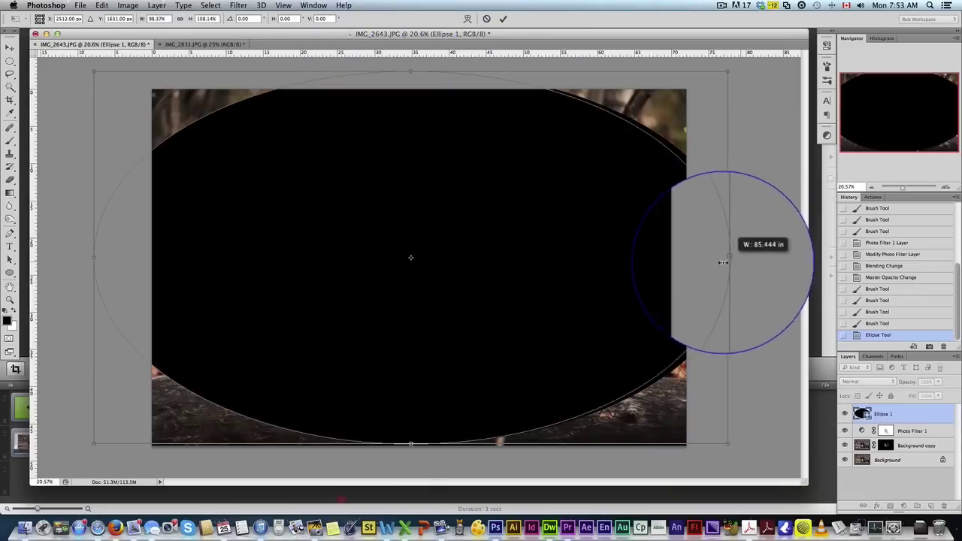
left_click_drag(406, 449, 407, 454)
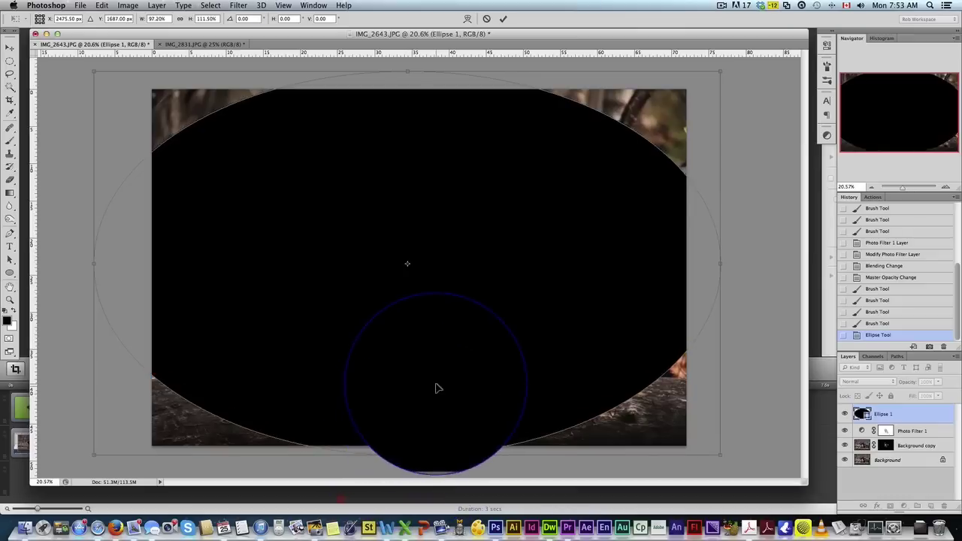
key("v")
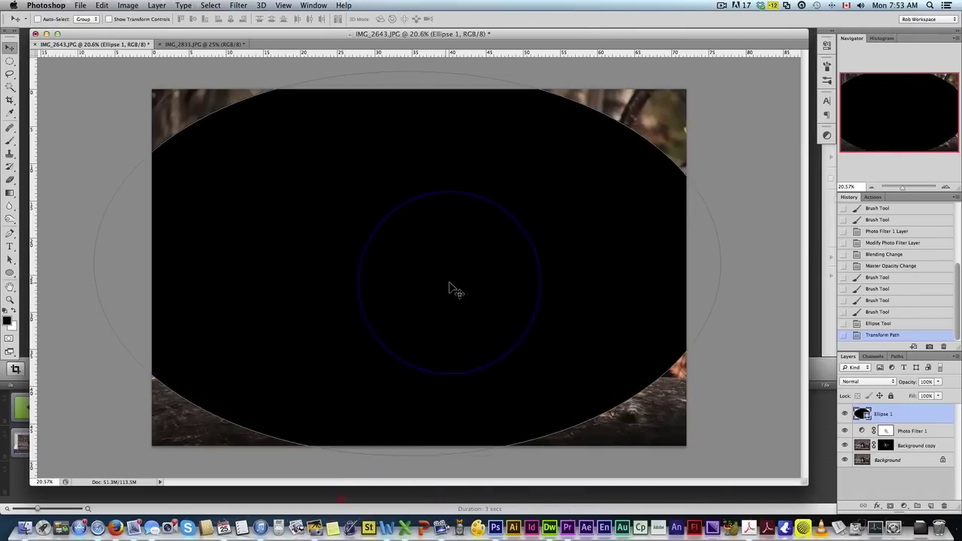
left_click(451, 290)
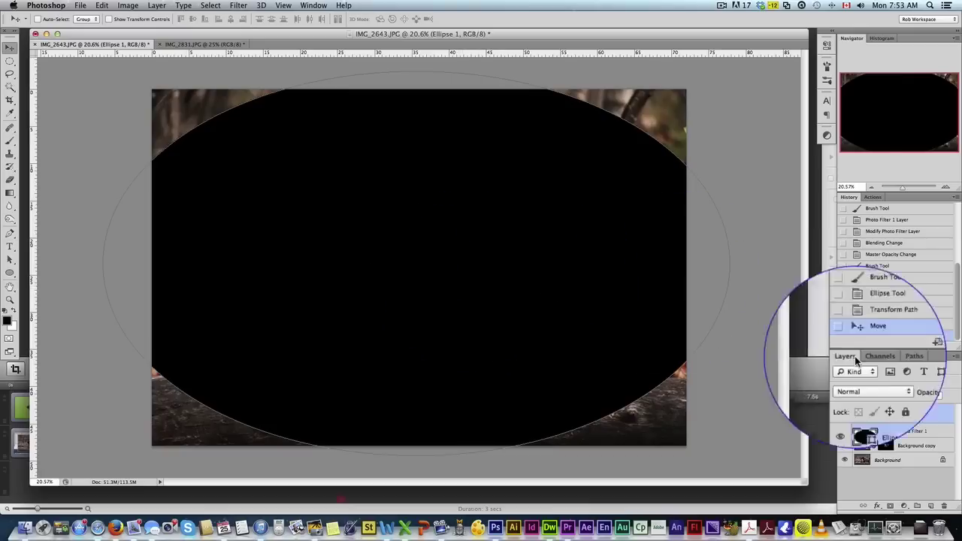
Step: Rasterize the black ellipse and apply a Gaussian Blur with a radius of 247.5 pixels
left_click(238, 6)
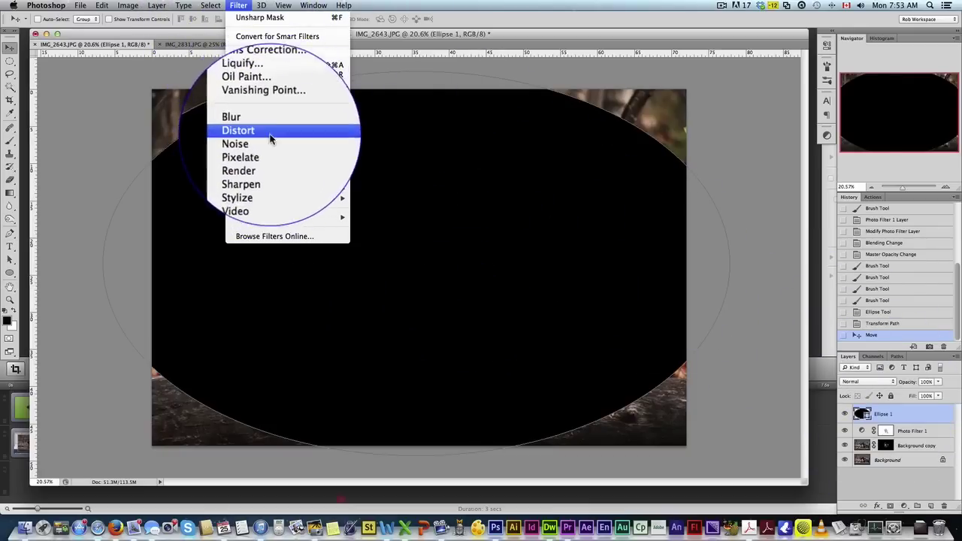
mouse_move(270, 132)
mouse_move(307, 121)
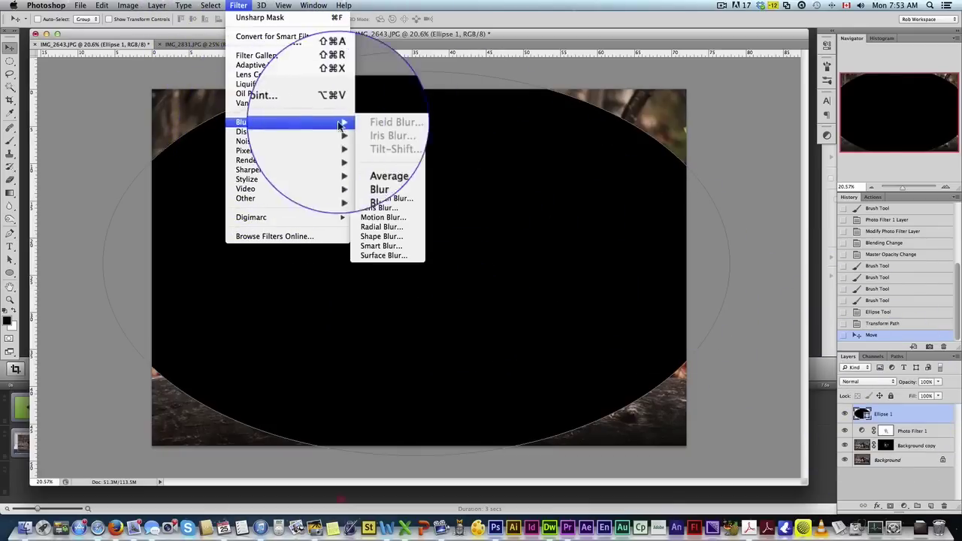
left_click(386, 200)
left_click(554, 179)
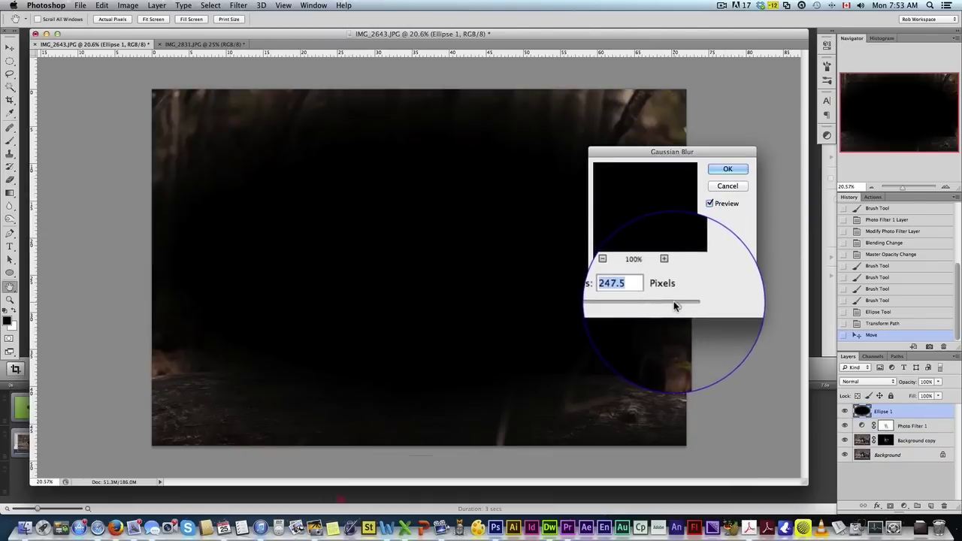
left_click(728, 168)
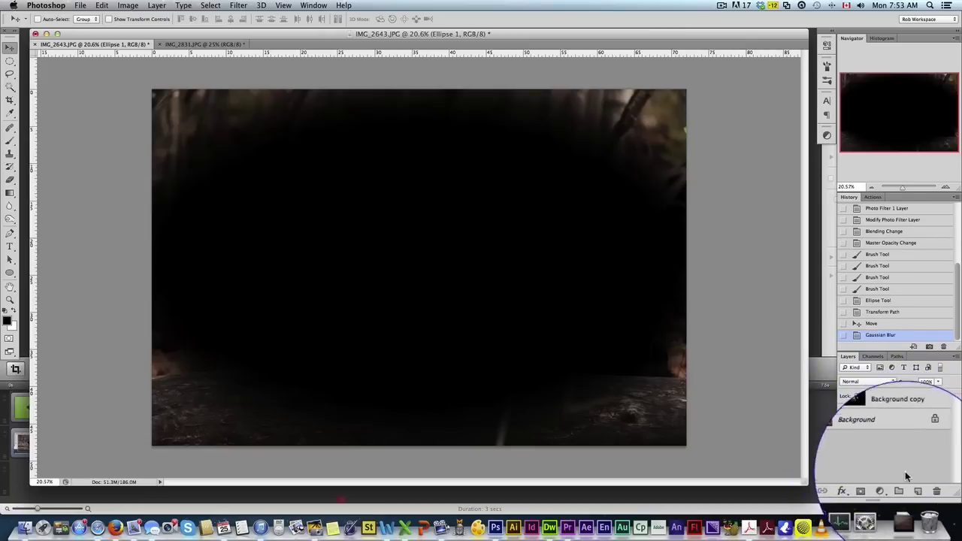
Step: Add a white-filled layer directly beneath the blurred ellipse and merge the two layers
left_click(918, 493)
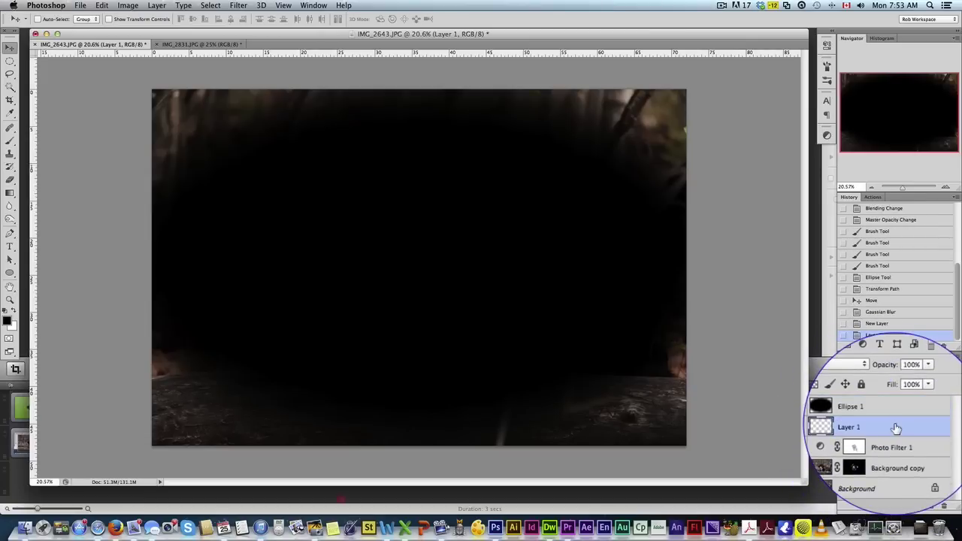
key("alt+Delete")
key("super+Delete")
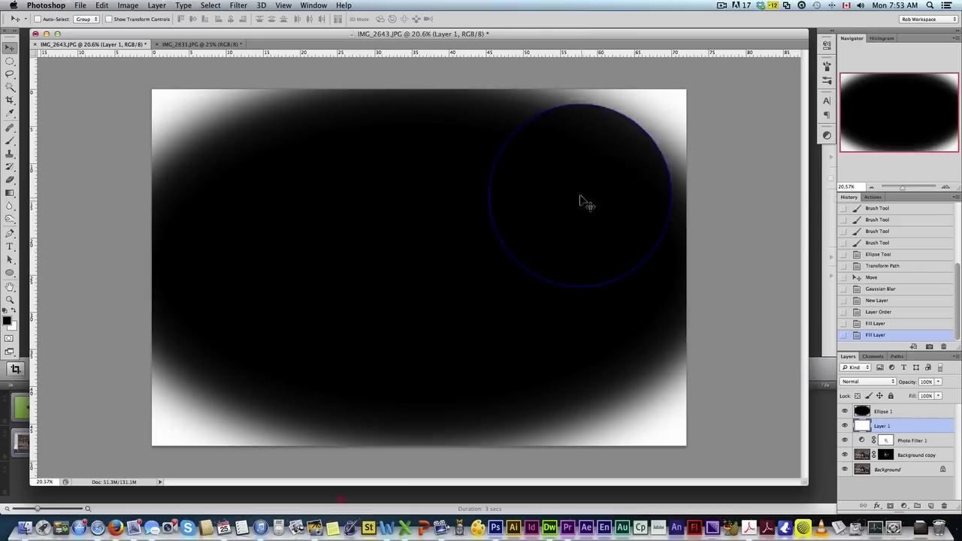
left_click(883, 412, "shift")
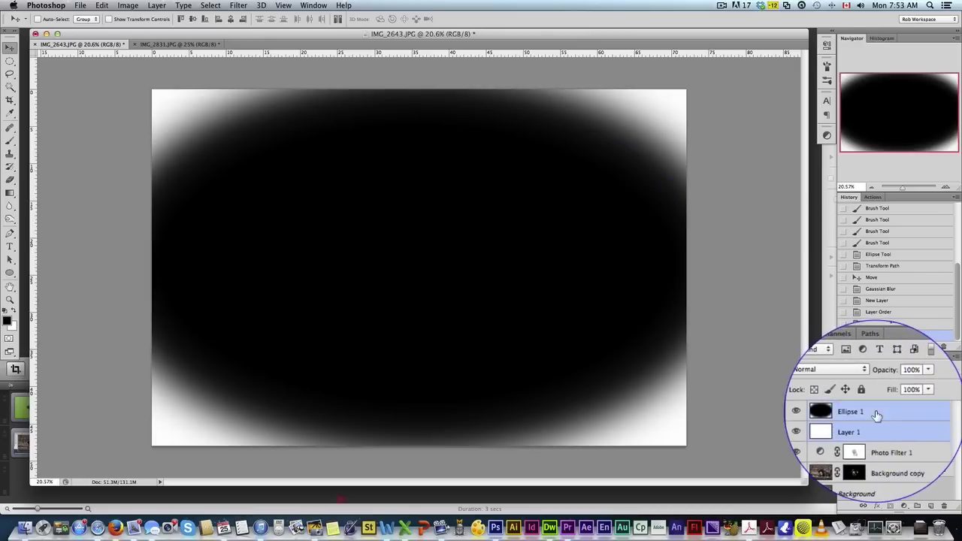
left_click(156, 5)
left_click(180, 370)
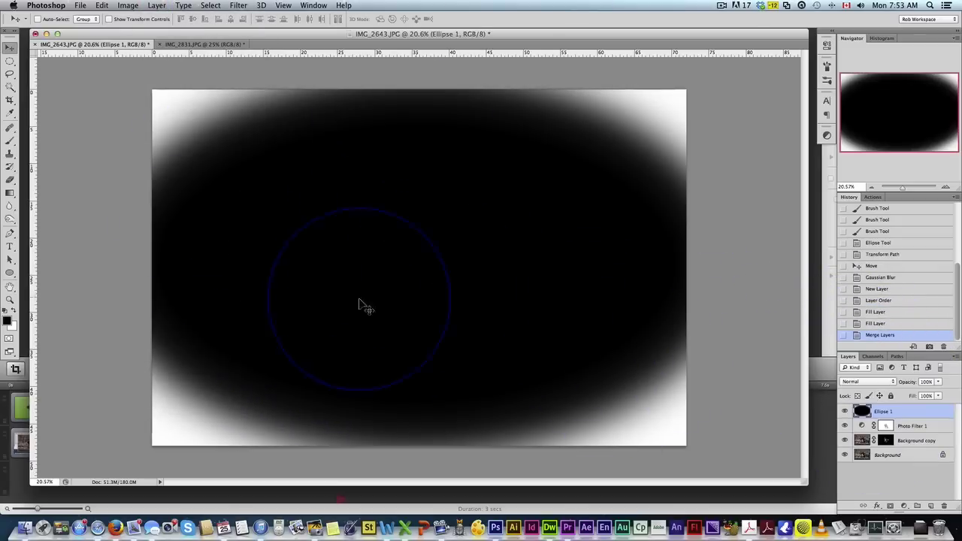
Step: Invert the colours of the merged ellipse layer
left_click(169, 8)
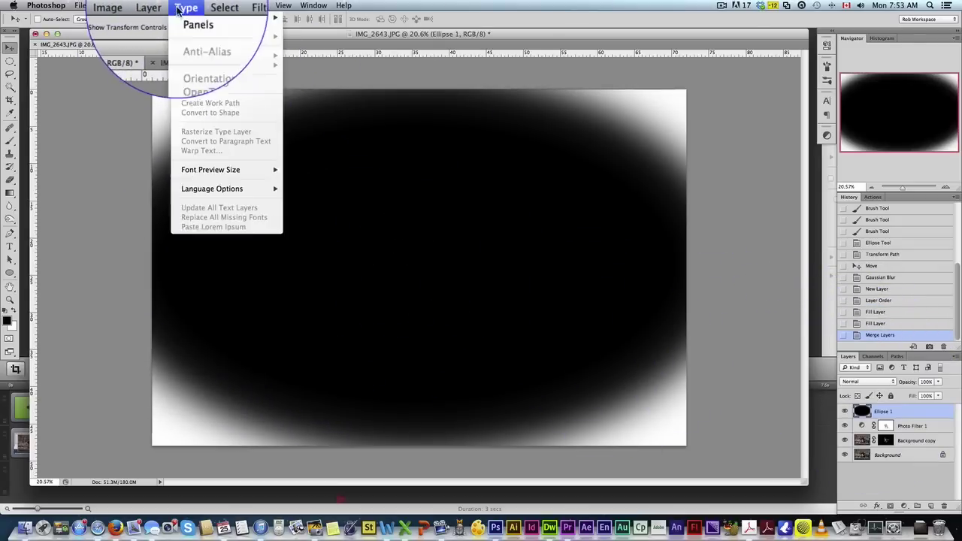
mouse_move(145, 11)
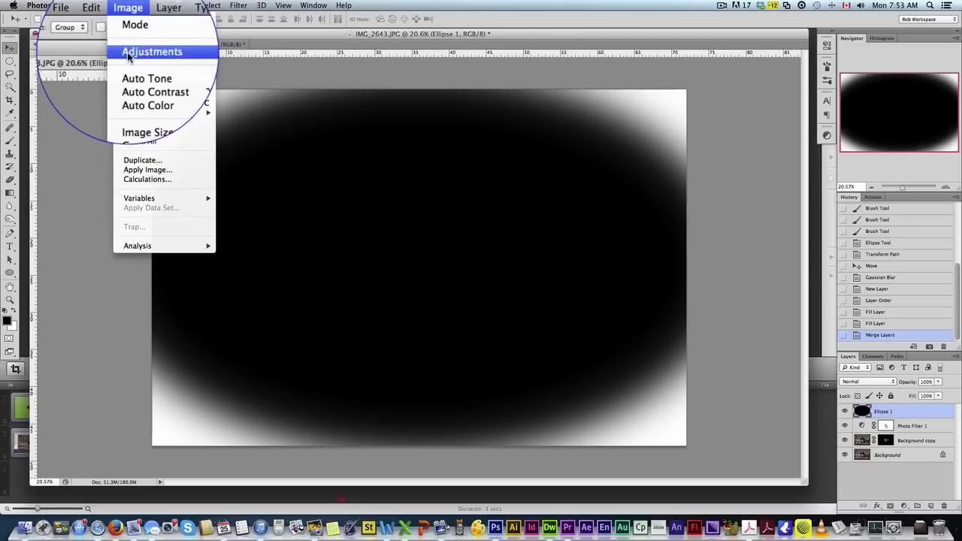
mouse_move(128, 53)
left_click(262, 160)
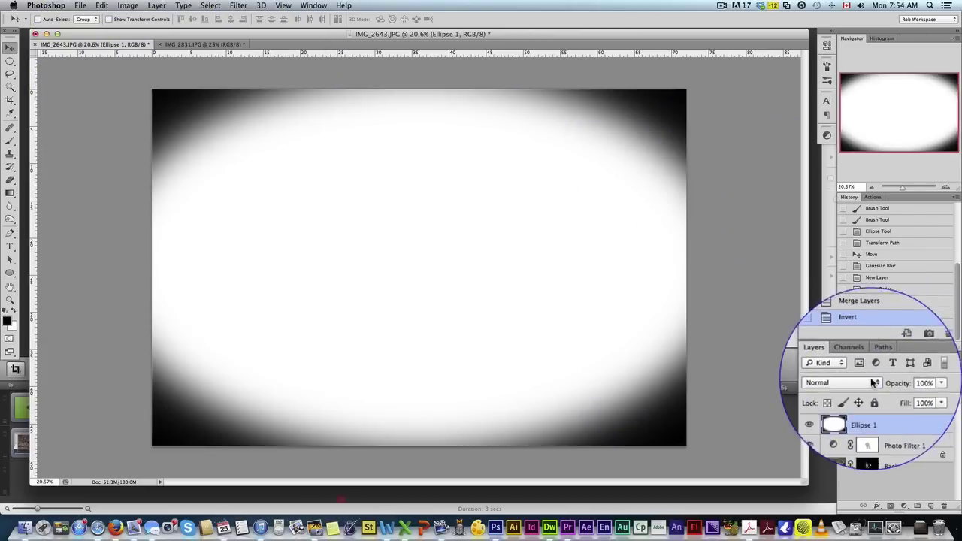
Step: Set the inverted ellipse layer's blending mode to Multiply and its opacity to 50%
left_click(869, 382)
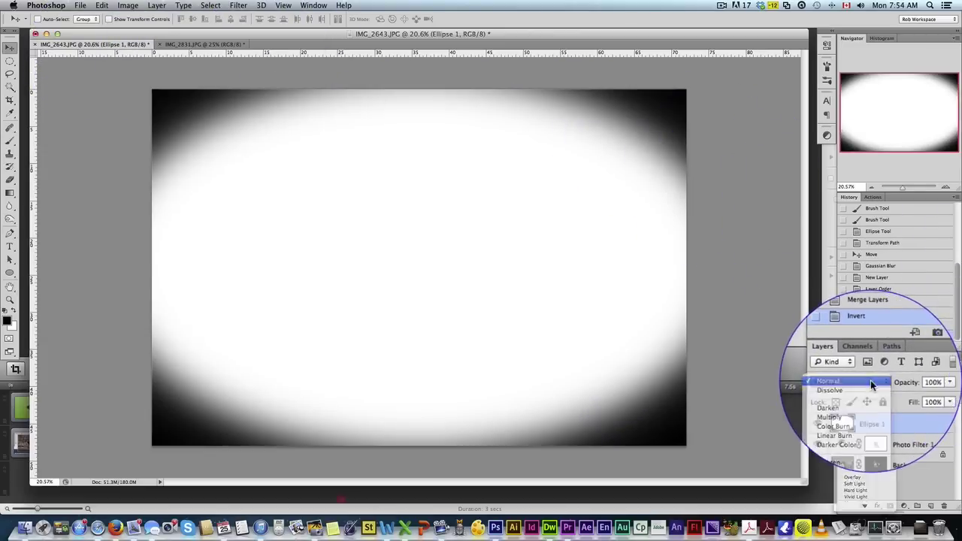
left_click(870, 381)
left_click(831, 408)
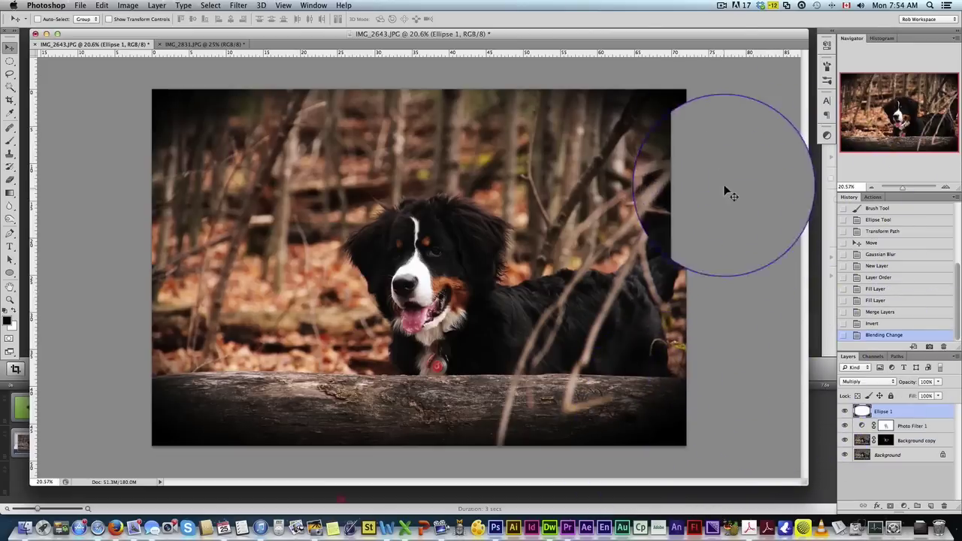
left_click_drag(926, 391, 911, 392)
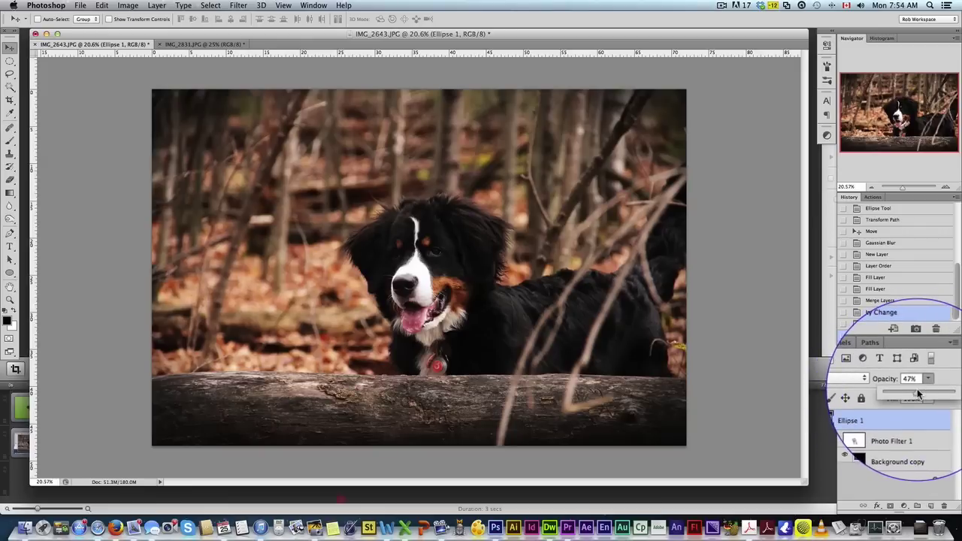
left_click_drag(917, 388, 926, 386)
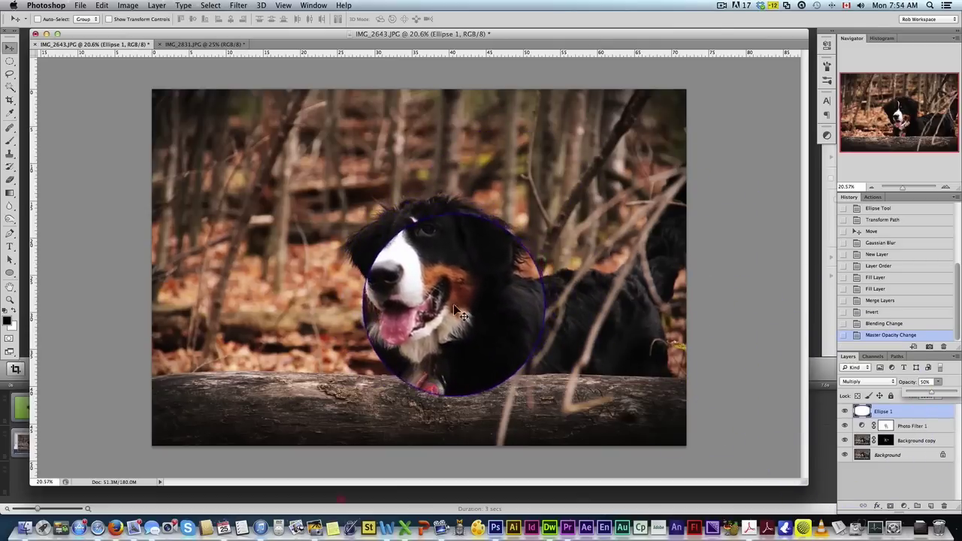
Step: Add a Hue/Saturation adjustment layer with saturation +40 above the vignette and fill its mask with black
left_click(894, 418)
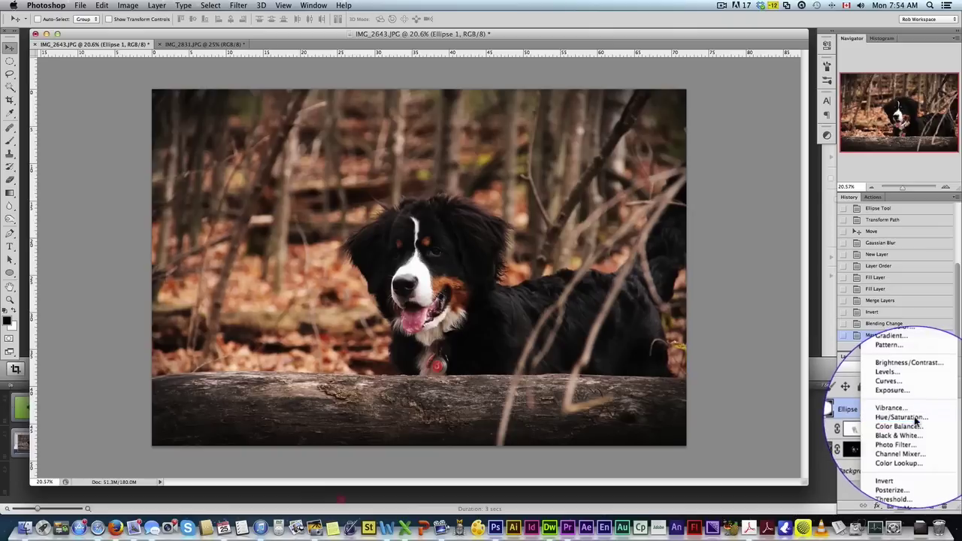
left_click(903, 417)
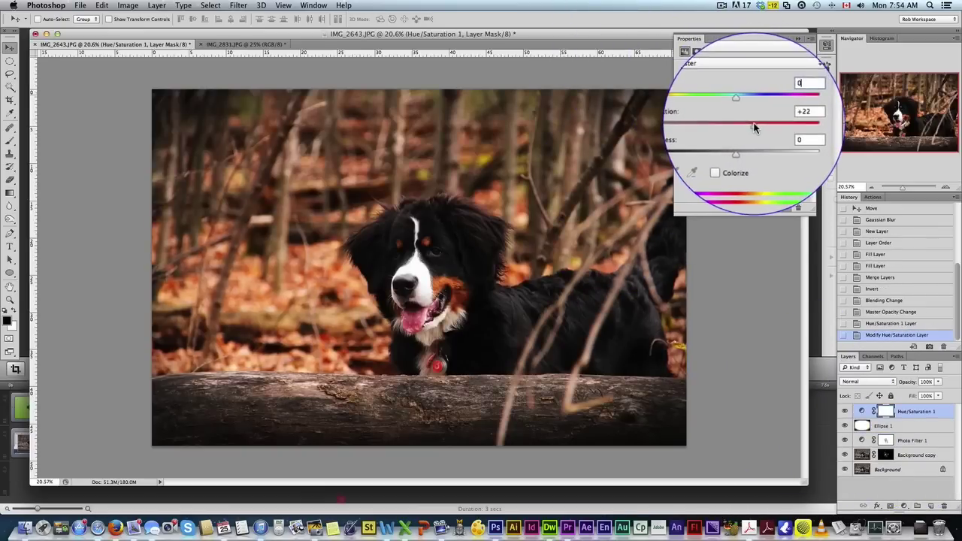
left_click_drag(763, 124, 762, 122)
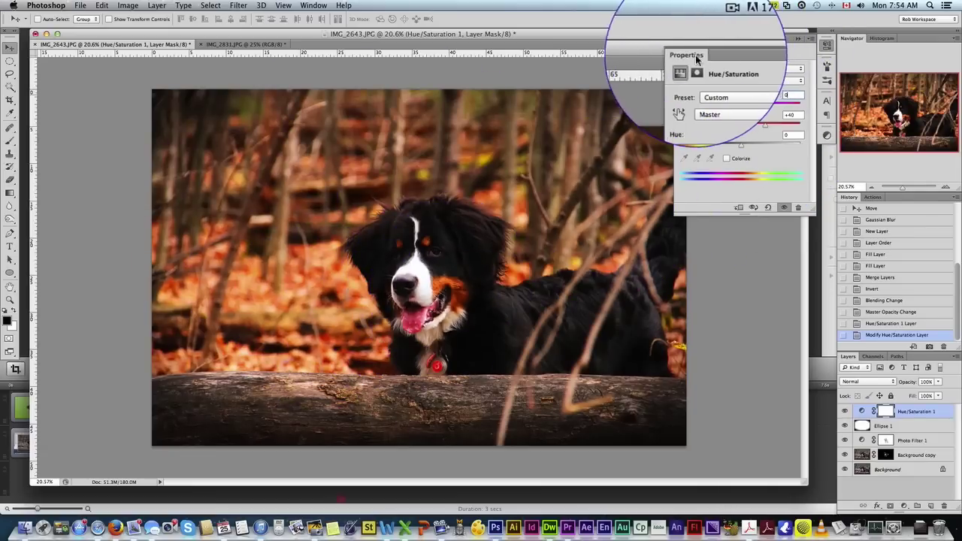
left_click(696, 55)
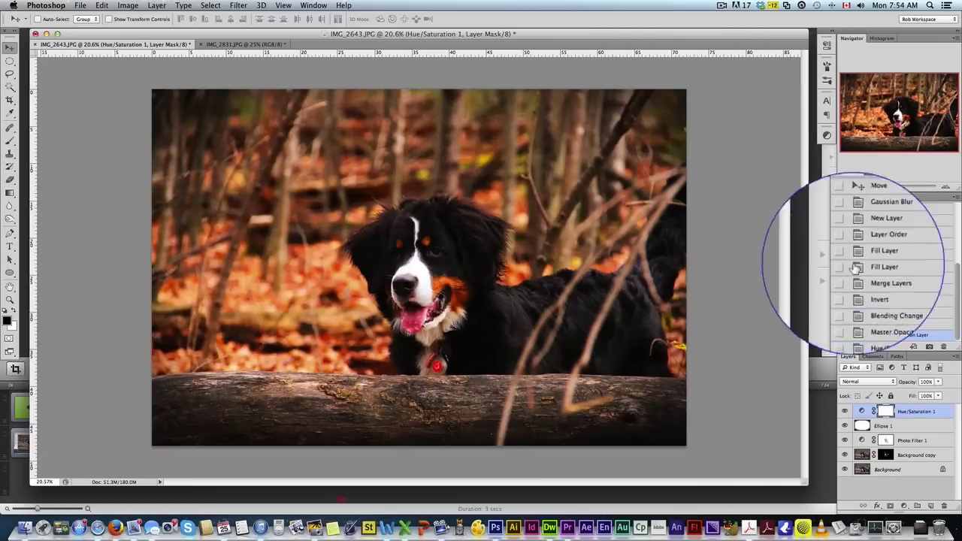
double_click(873, 414)
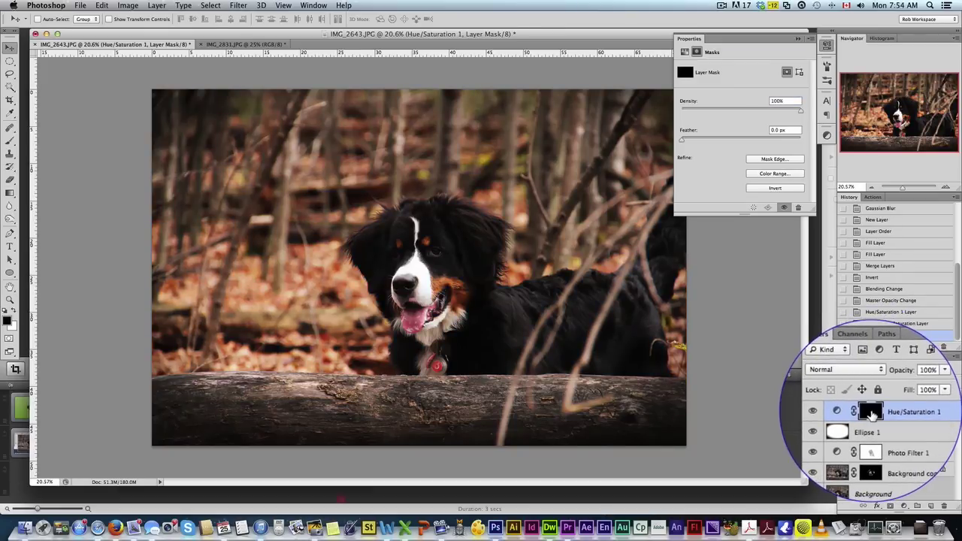
Step: Paint white on the Hue/Saturation mask over the dog's tan brow spots and cheek markings with a 95 px brush at 100% opacity
left_click(14, 144)
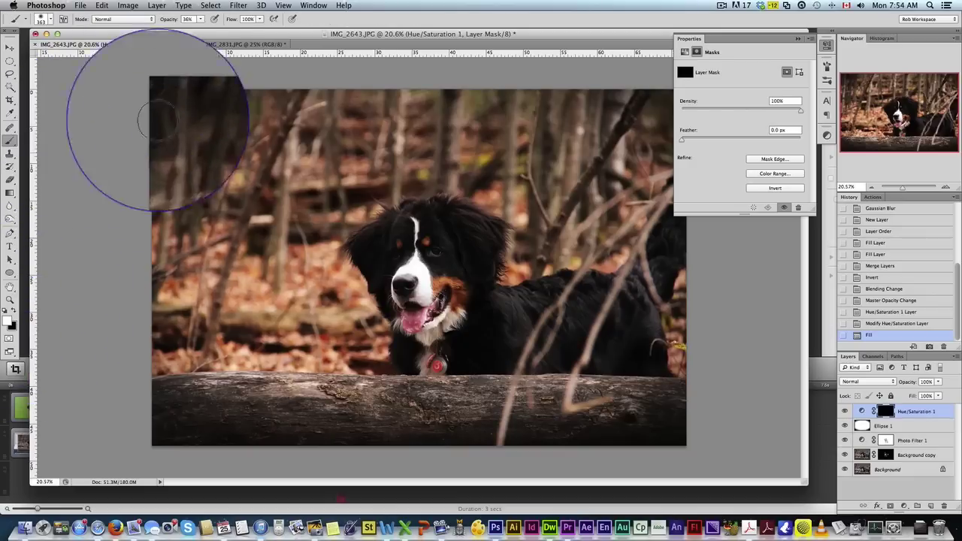
left_click_drag(206, 39, 315, 27)
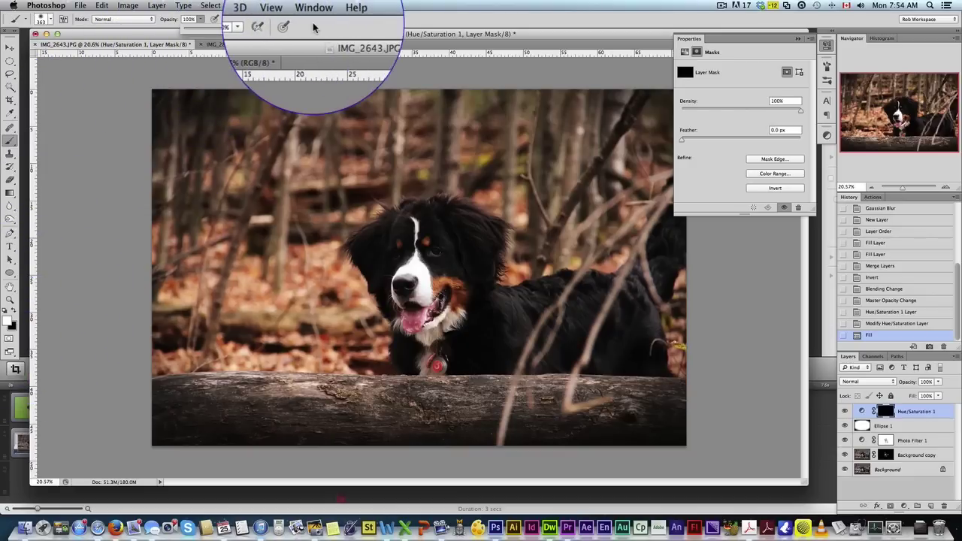
scroll(276, 279, "up", 3)
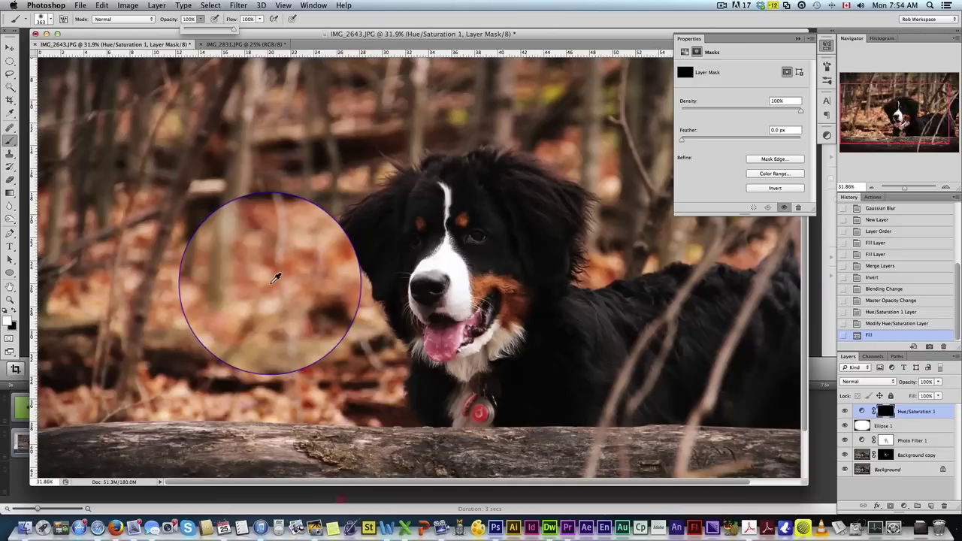
scroll(276, 279, "up", 3)
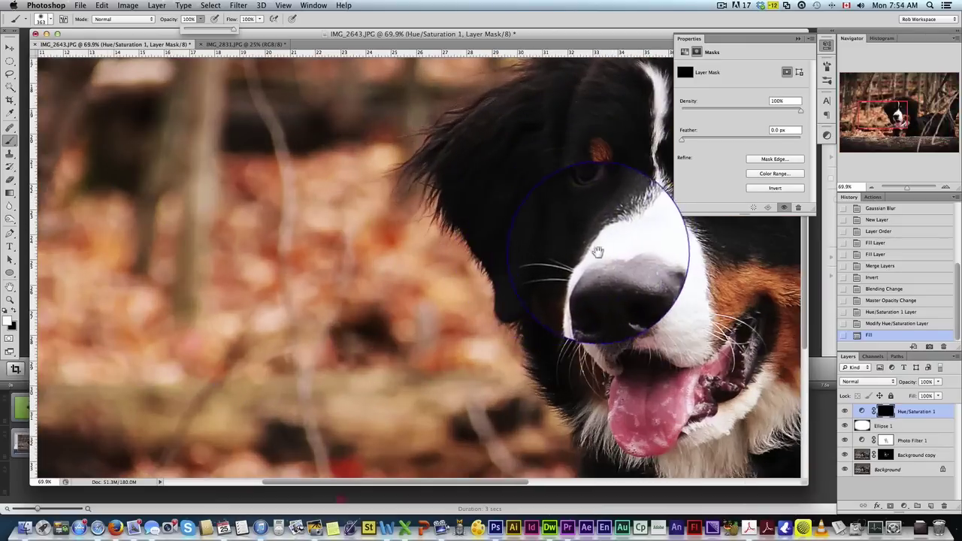
left_click_drag(597, 254, 322, 241)
left_click(51, 20)
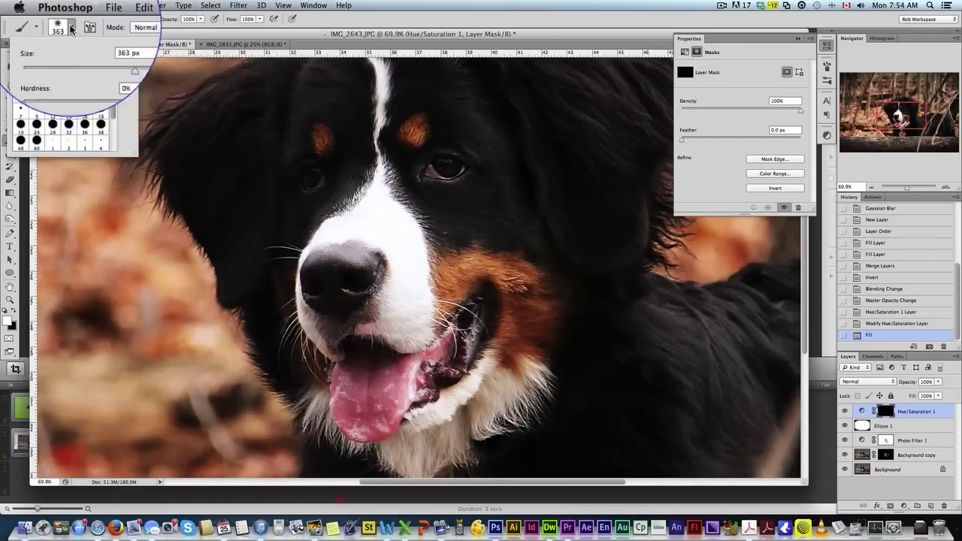
left_click_drag(94, 72, 51, 71)
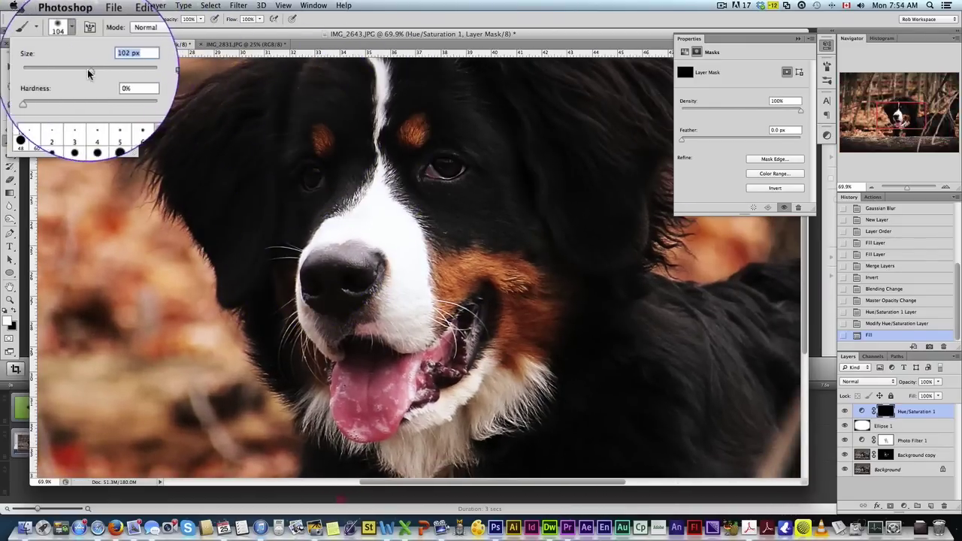
left_click_drag(401, 133, 431, 136)
left_click_drag(327, 142, 307, 144)
mouse_move(442, 265)
left_mouse_down()
mouse_move(456, 281)
mouse_move(504, 286)
mouse_move(518, 368)
mouse_move(556, 284)
mouse_move(549, 293)
left_mouse_up()
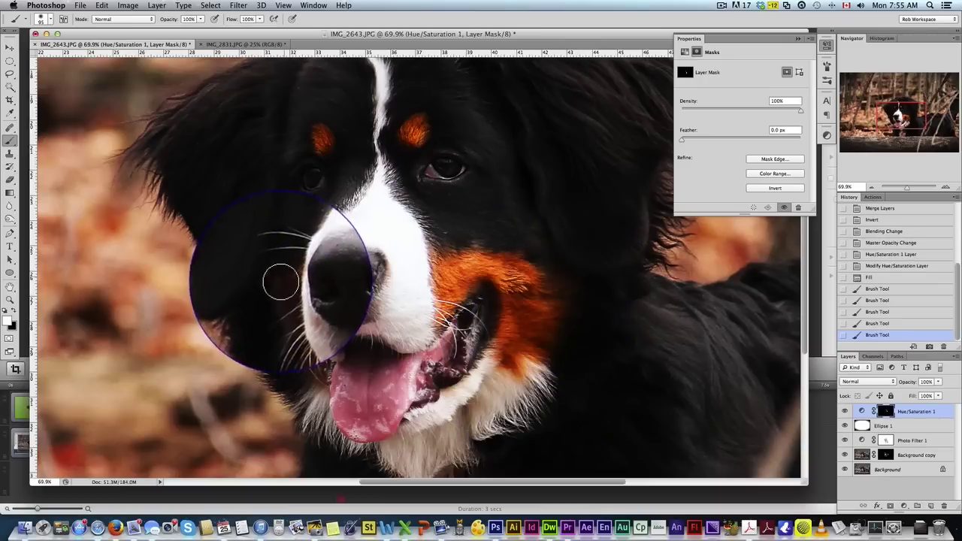
left_click_drag(308, 376, 287, 339)
left_click_drag(524, 408, 522, 264)
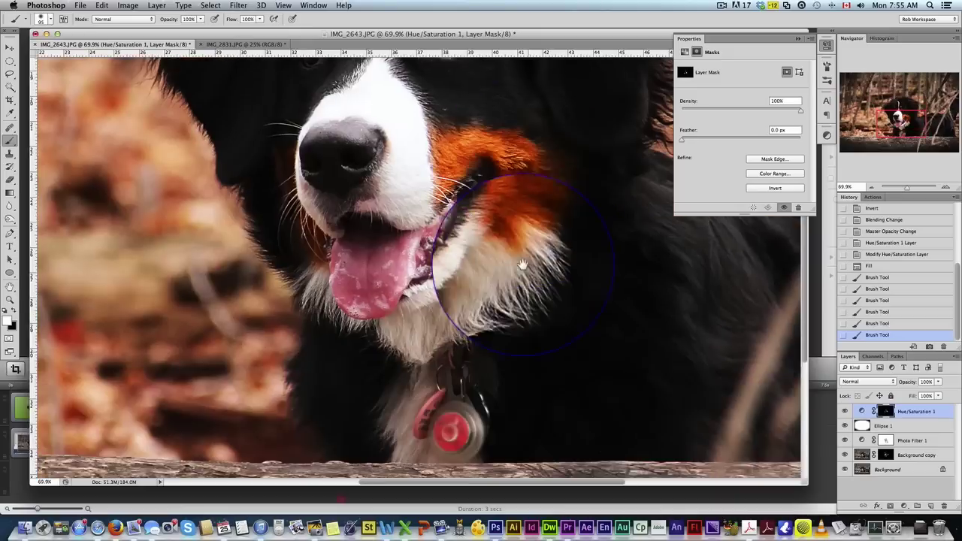
left_click_drag(551, 297, 454, 402)
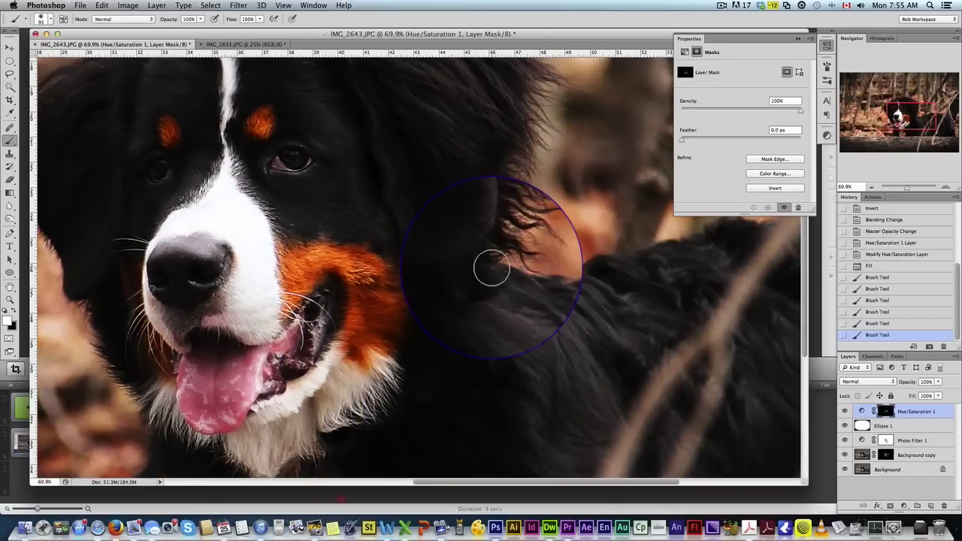
Step: Set the Hue/Saturation layer's opacity to 70%
scroll(494, 266, "down", 5)
scroll(496, 263, "down", 4)
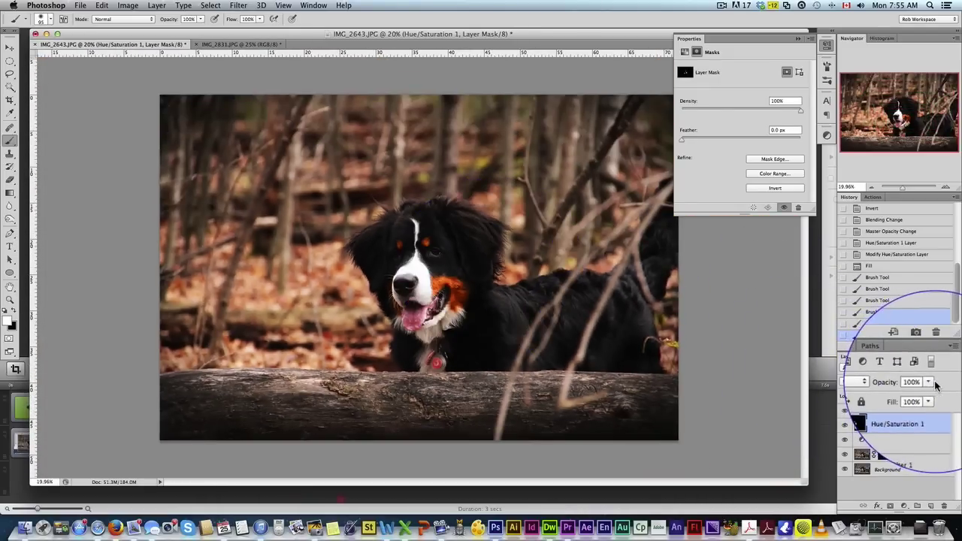
left_click_drag(919, 391, 910, 391)
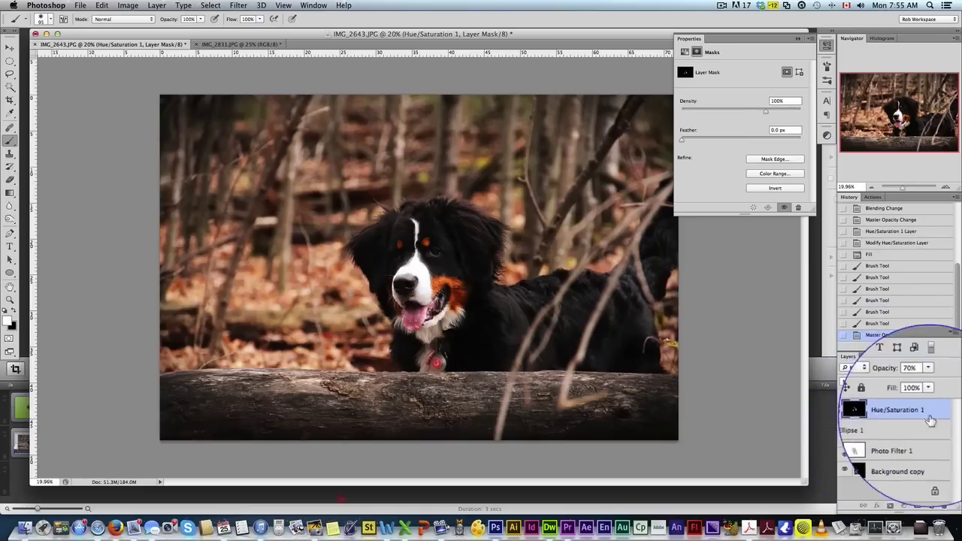
Step: Set the Photo Filter layer's opacity to 77%, reselect the Hue/Saturation layer and collapse the adjustment settings
left_click(891, 451)
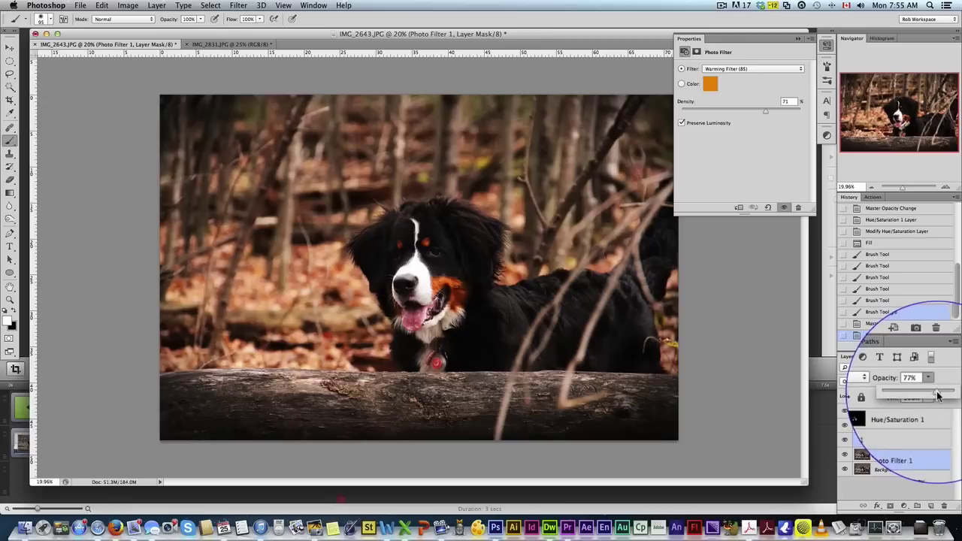
left_click(925, 413)
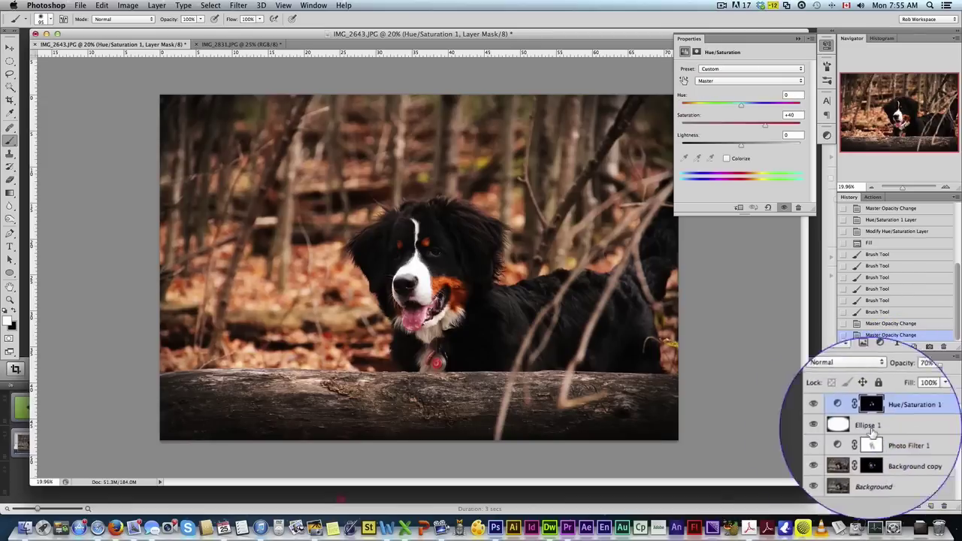
key("v")
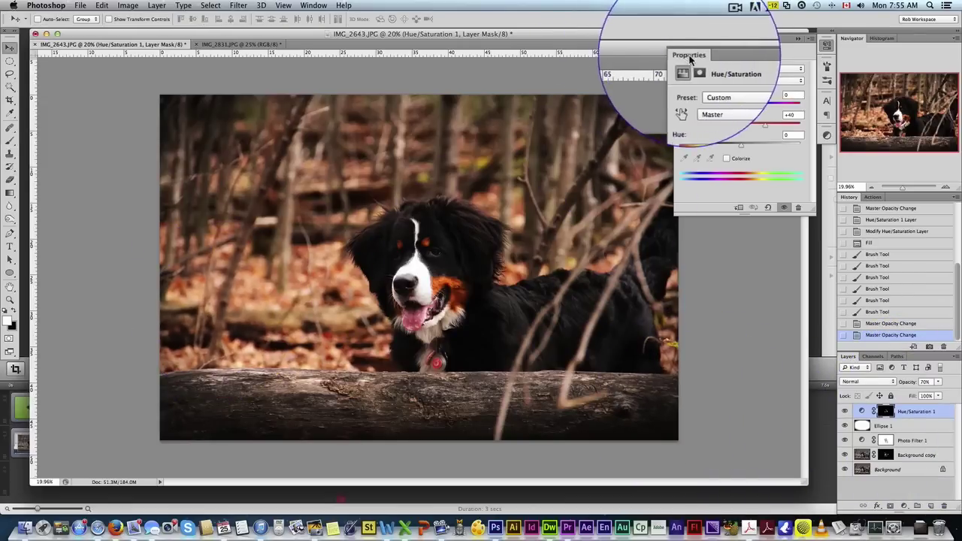
left_click(672, 51)
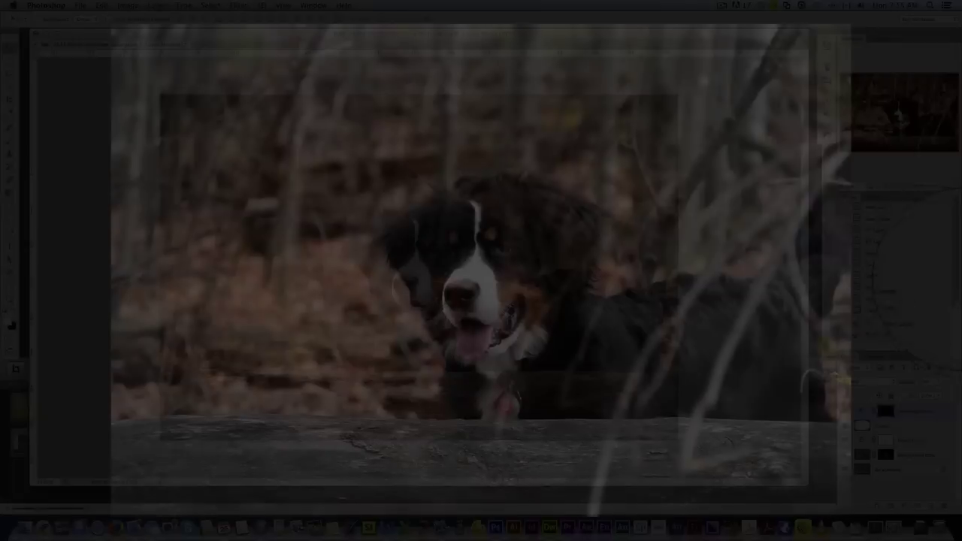